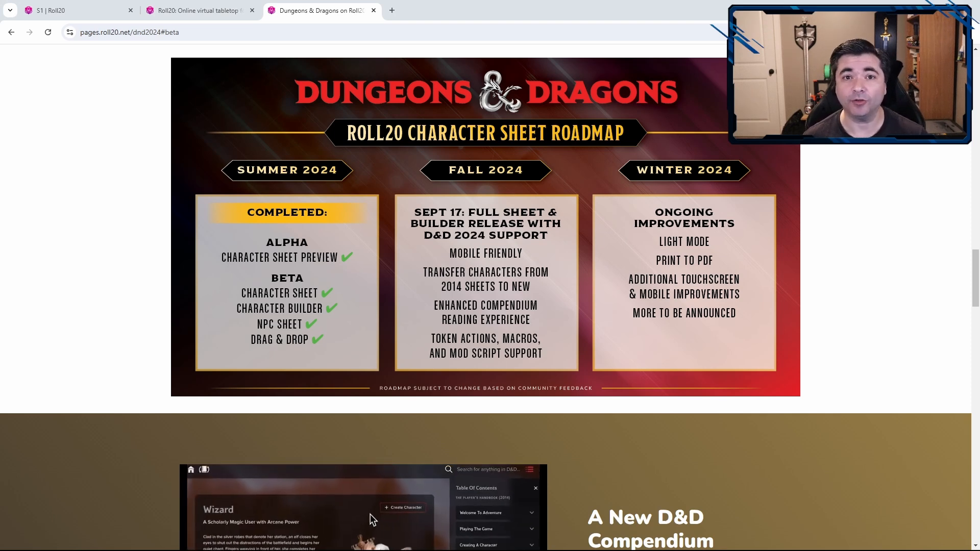
Create a new character with the Beta: D&D 5E (2024) sheet and start building it in the character builder
scroll(383, 247, "up", 1)
scroll(384, 247, "up", 5)
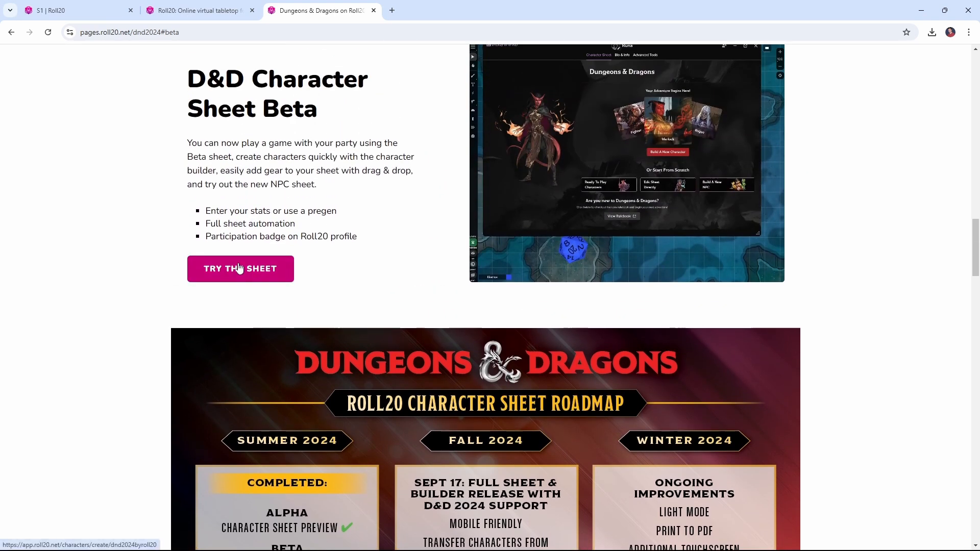
left_click(240, 268)
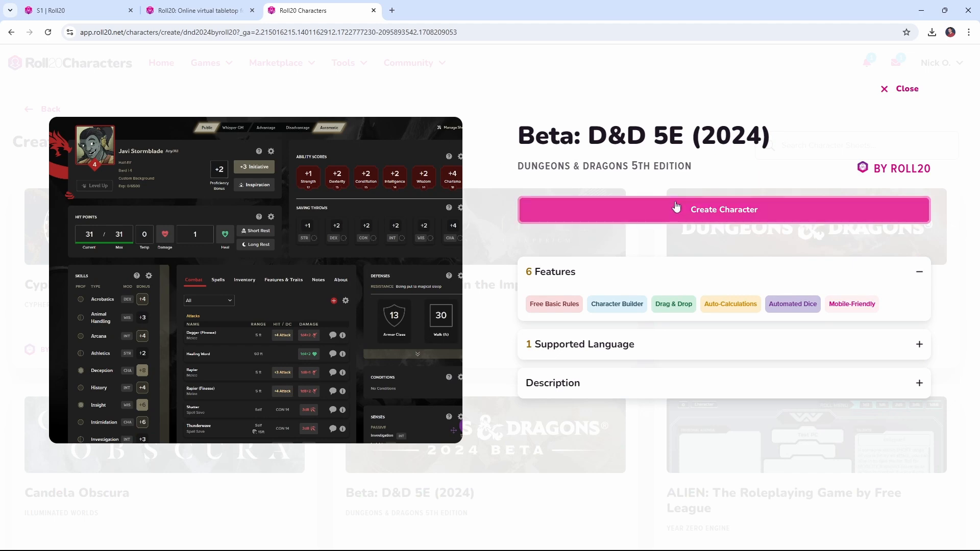
left_click(676, 207)
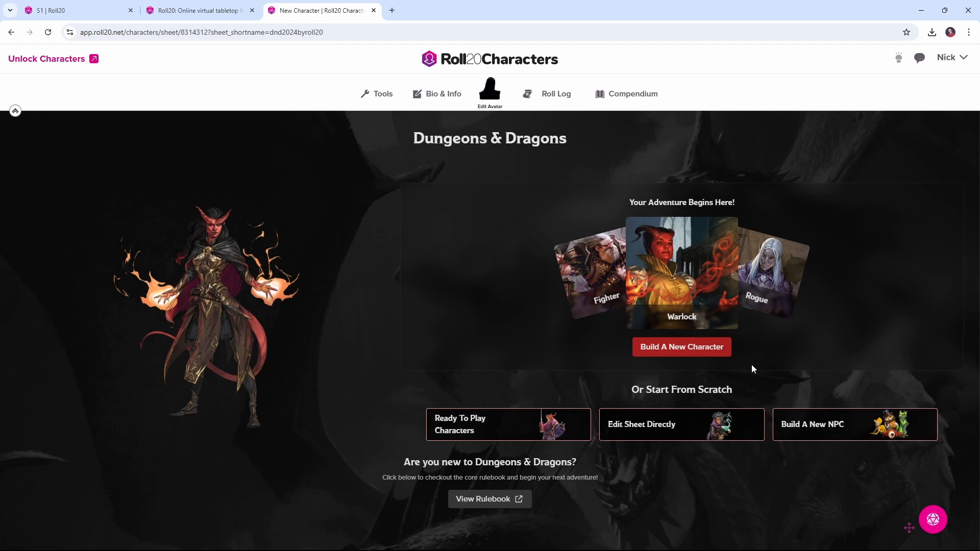
left_click(677, 354)
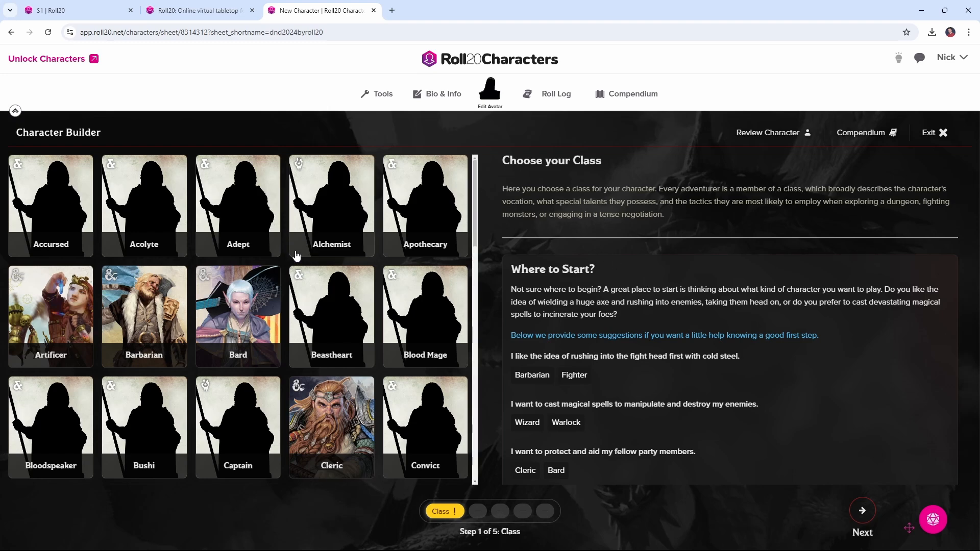
Find Warlock in the class list and open its details
scroll(297, 256, "down", 3)
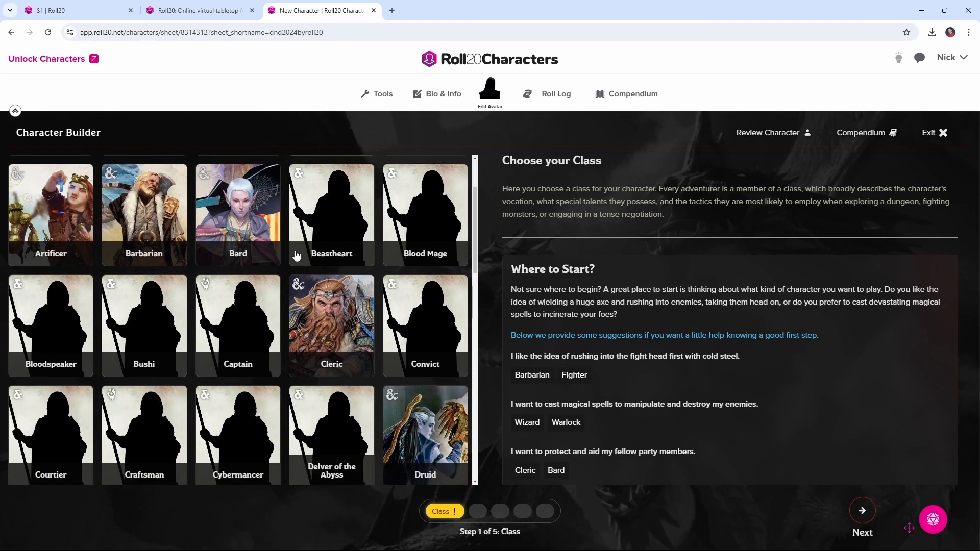
scroll(296, 256, "down", 1)
scroll(296, 255, "down", 10)
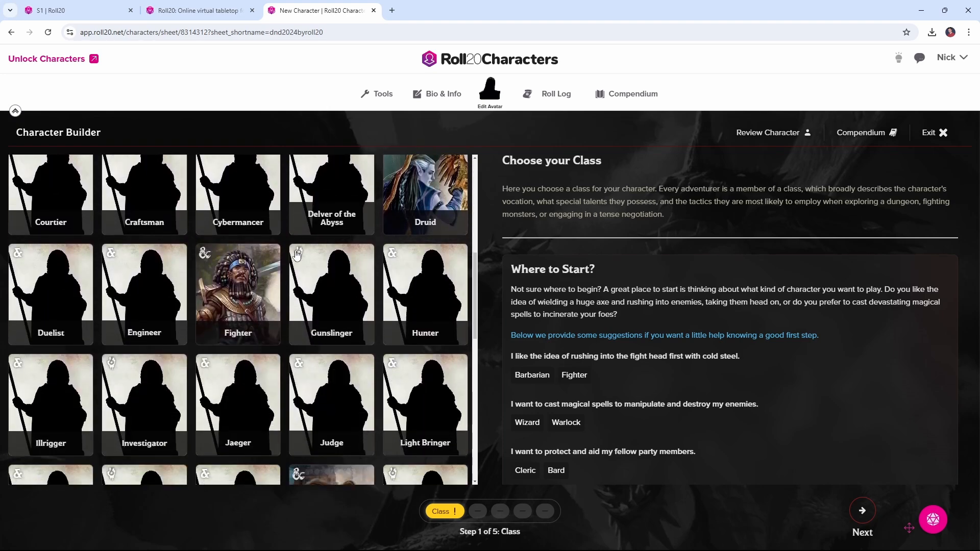
scroll(296, 255, "down", 5)
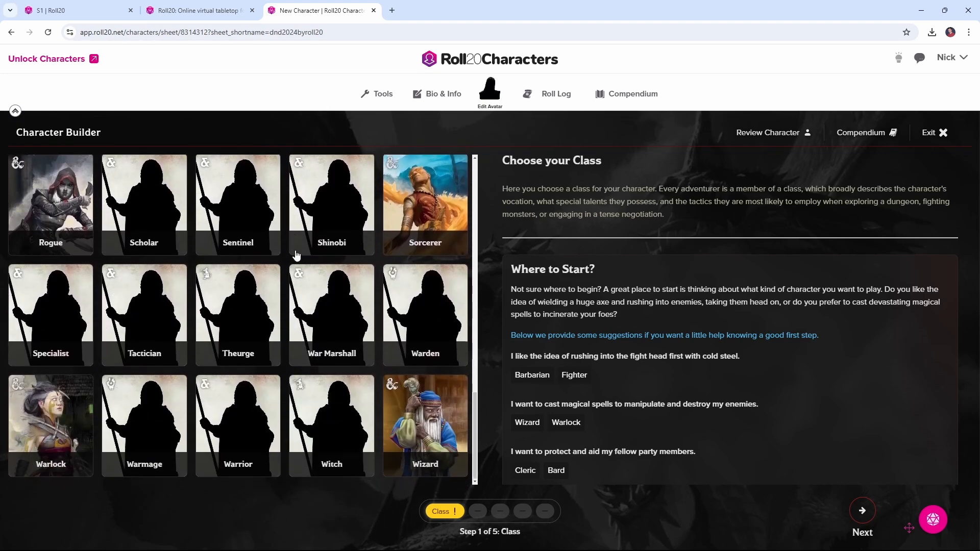
left_click(47, 426)
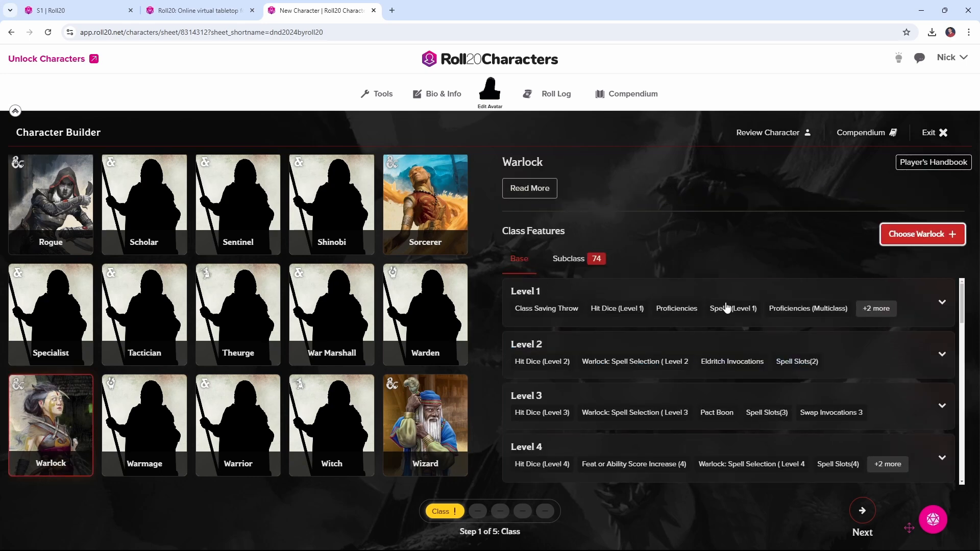
Examine the Warlock's level 1 and level 5 features and its list of available subclasses
left_click(943, 305)
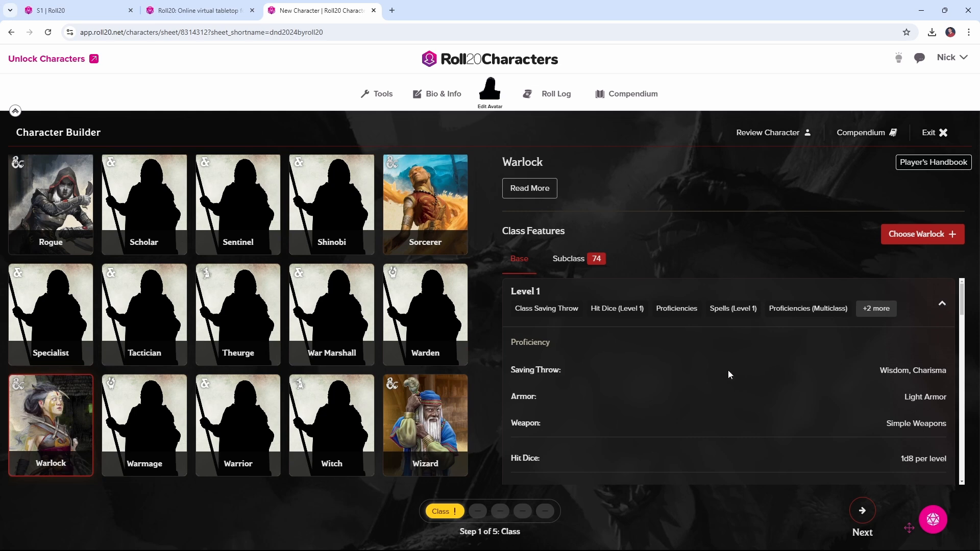
scroll(628, 367, "down", 1)
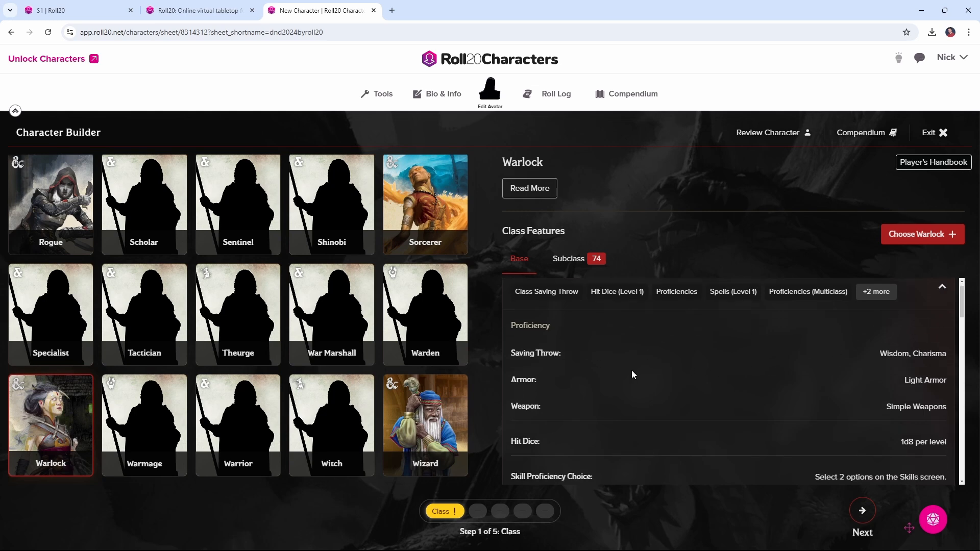
scroll(663, 368, "down", 1)
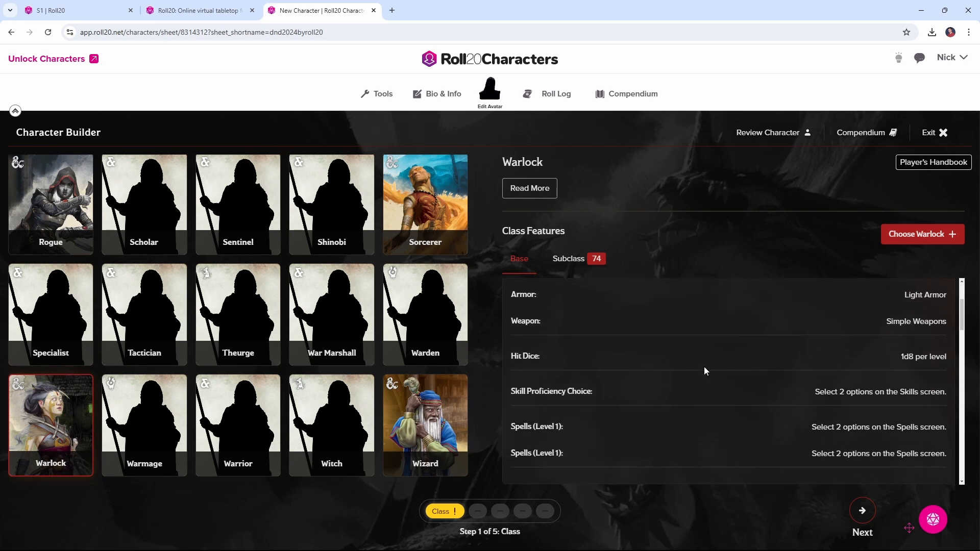
scroll(711, 397, "up", 2)
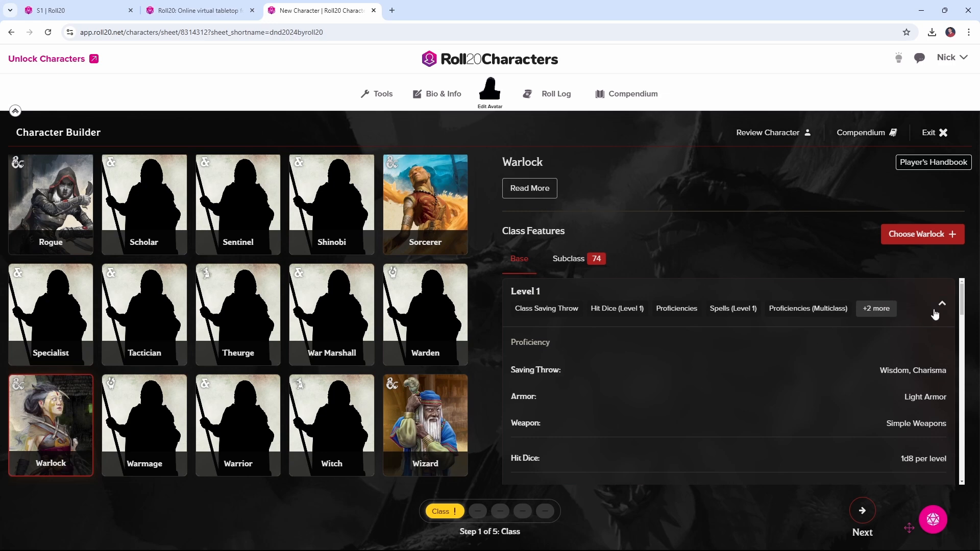
left_click(944, 304)
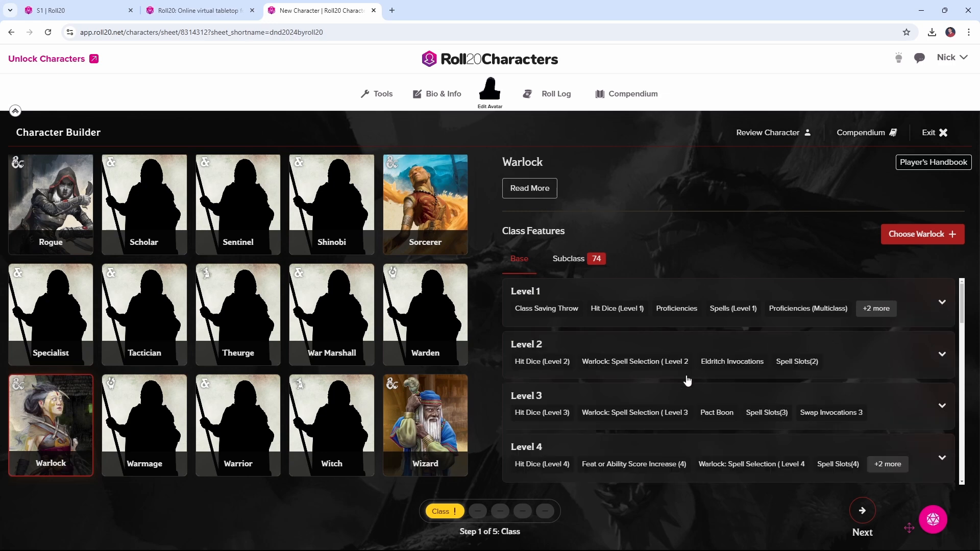
scroll(693, 403, "down", 3)
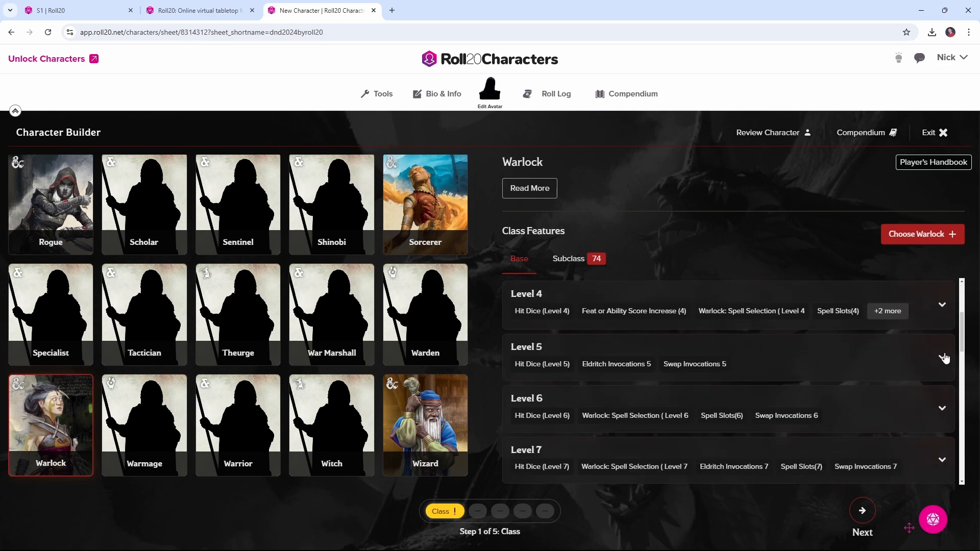
left_click(943, 358)
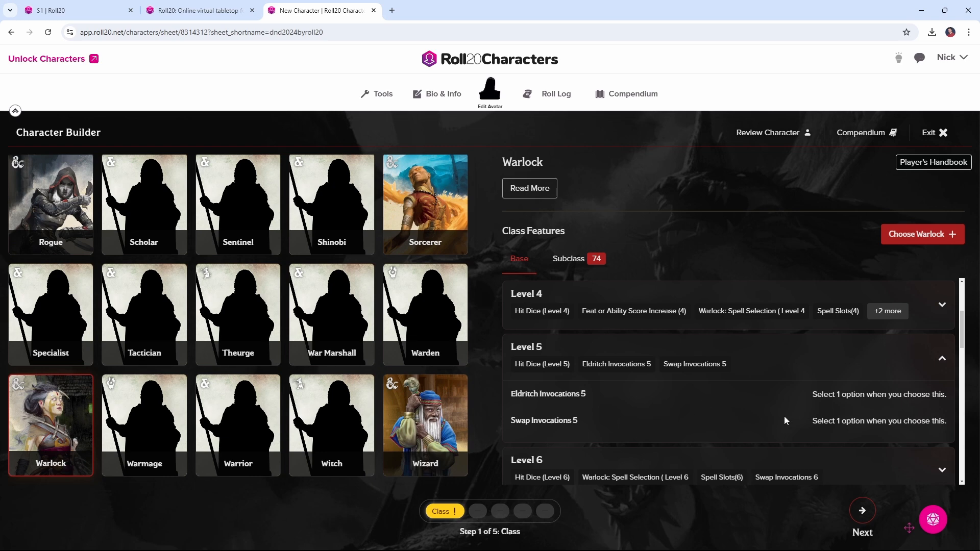
left_click(942, 359)
left_click(569, 260)
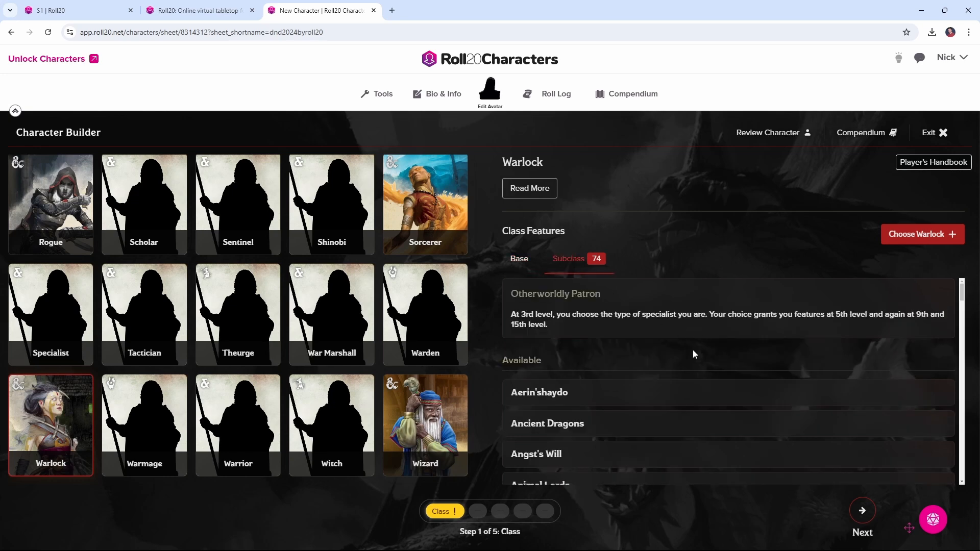
Choose Warlock as the character's class, try level 2 and set the class back to level 1
left_click(917, 240)
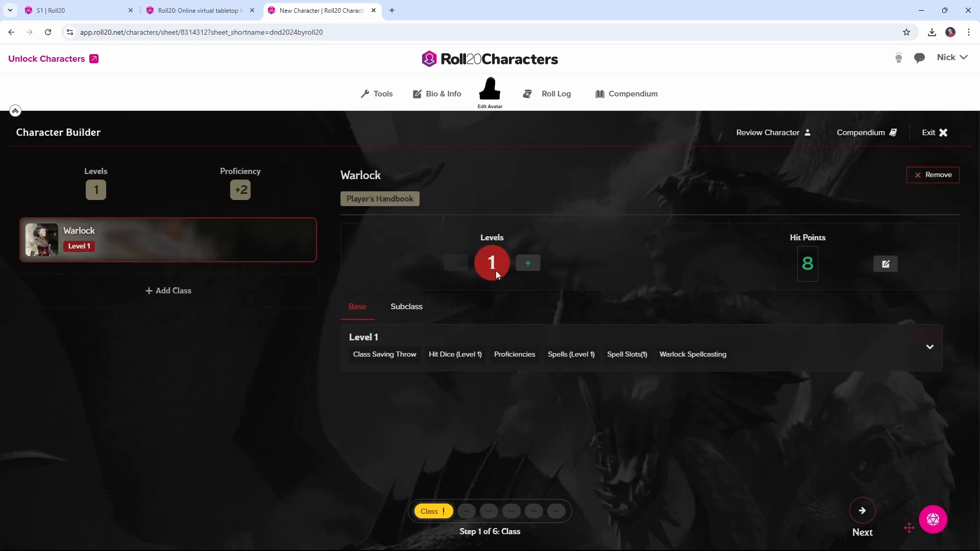
left_click(534, 273)
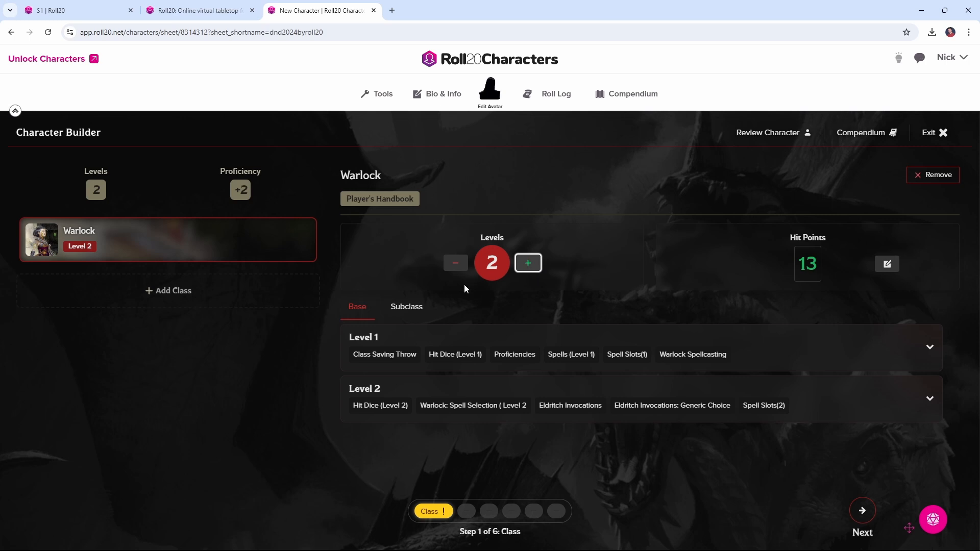
left_click(456, 264)
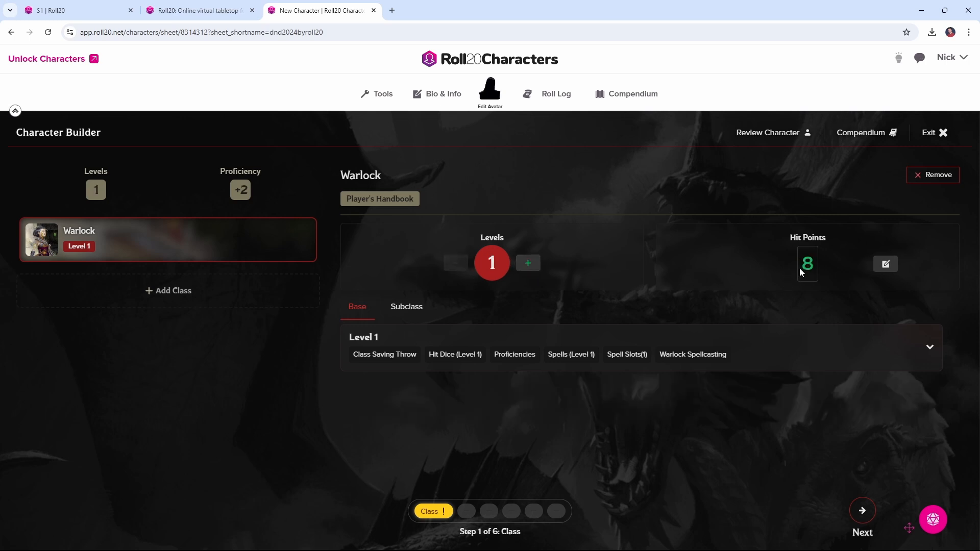
Set the Warlock's Otherworldly Patron subclass to The Genie (Tasha's Cauldron of Everything)
left_click(419, 313)
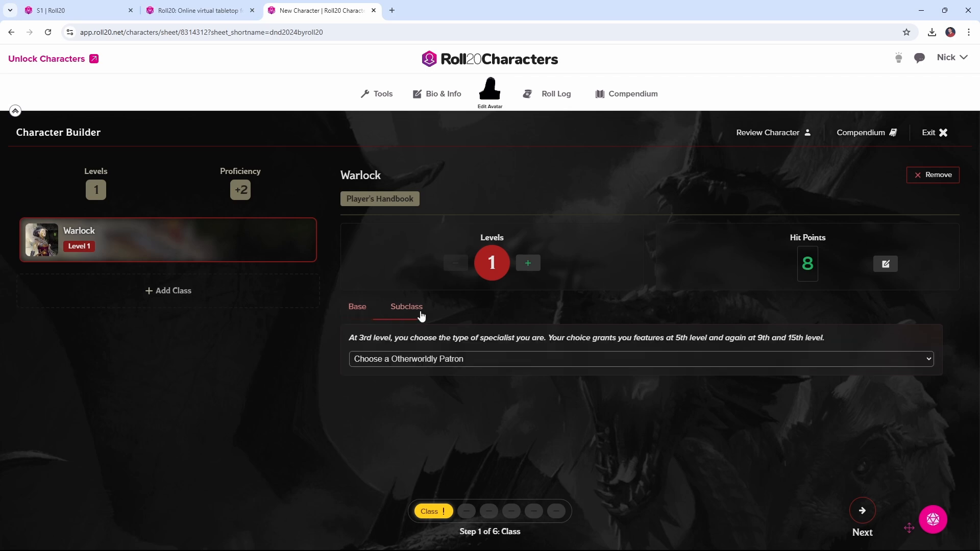
left_click(477, 359)
scroll(478, 337, "down", 5)
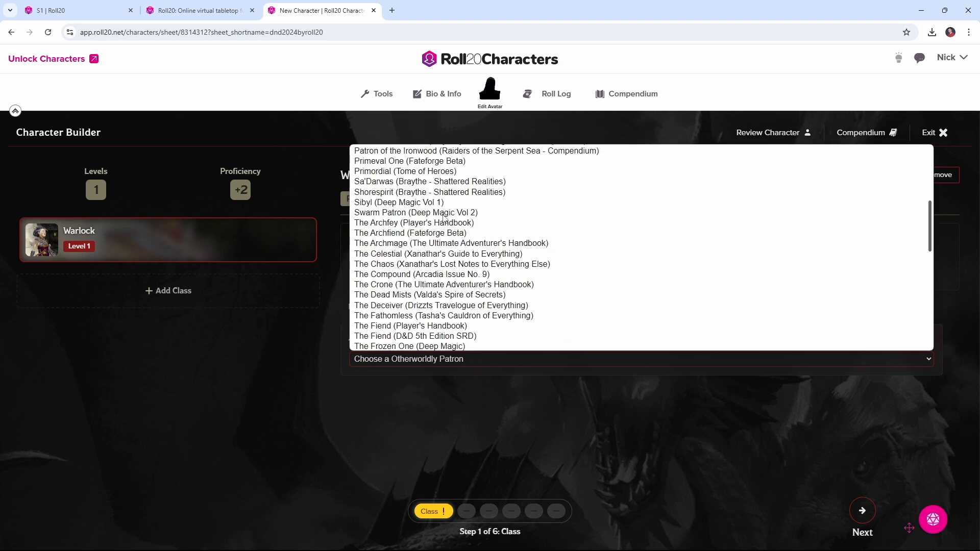
scroll(452, 264, "down", 3)
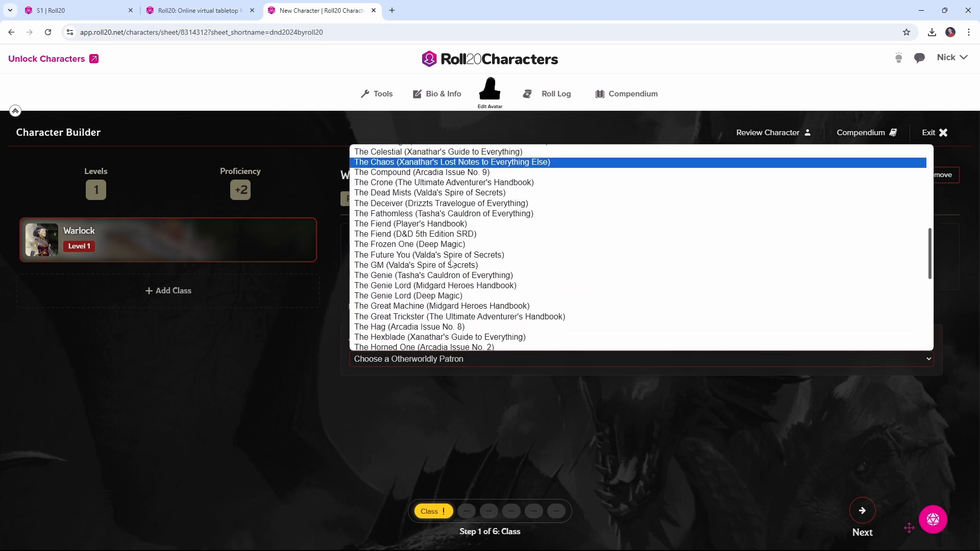
left_click(482, 276)
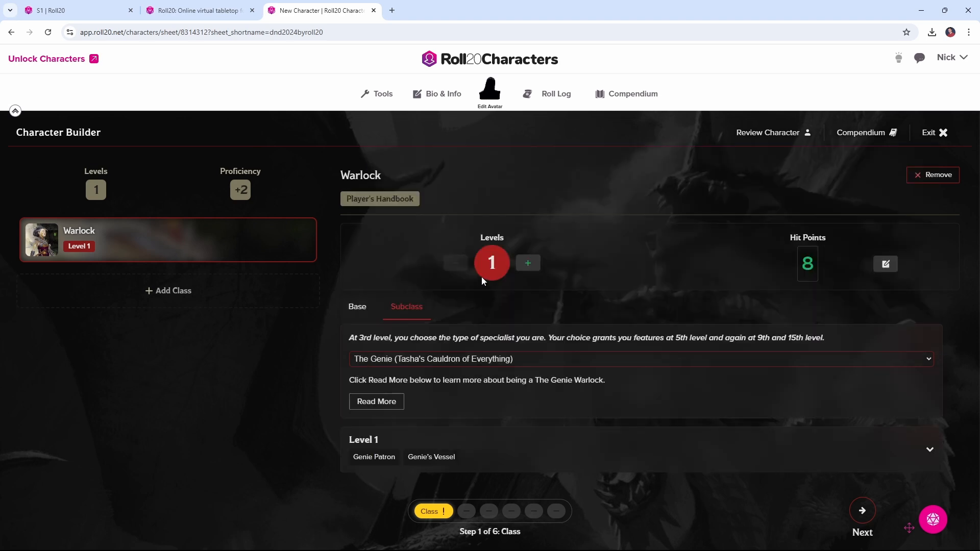
Read the compendium entry for The Genie subclass, including its genie kinds and expanded spells, and close it
scroll(531, 351, "down", 1)
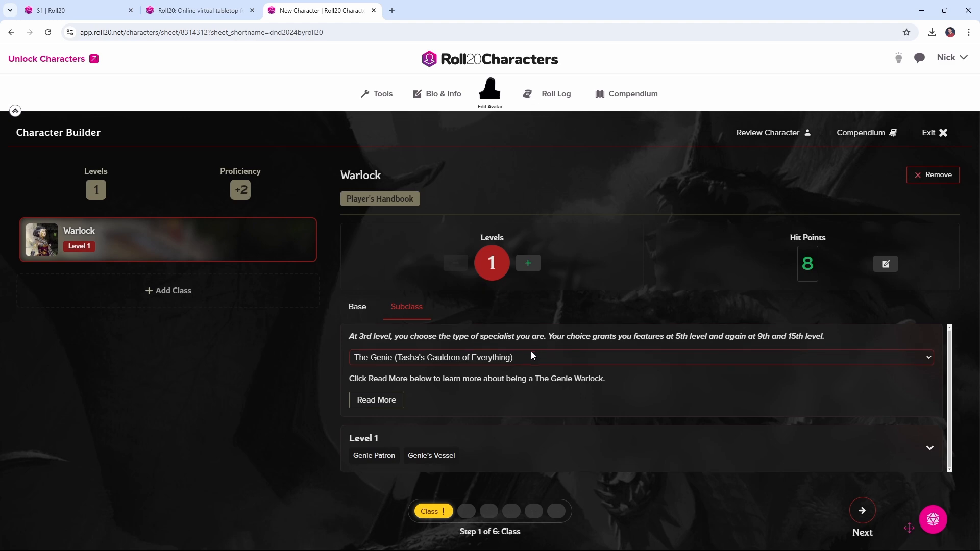
left_click(392, 402)
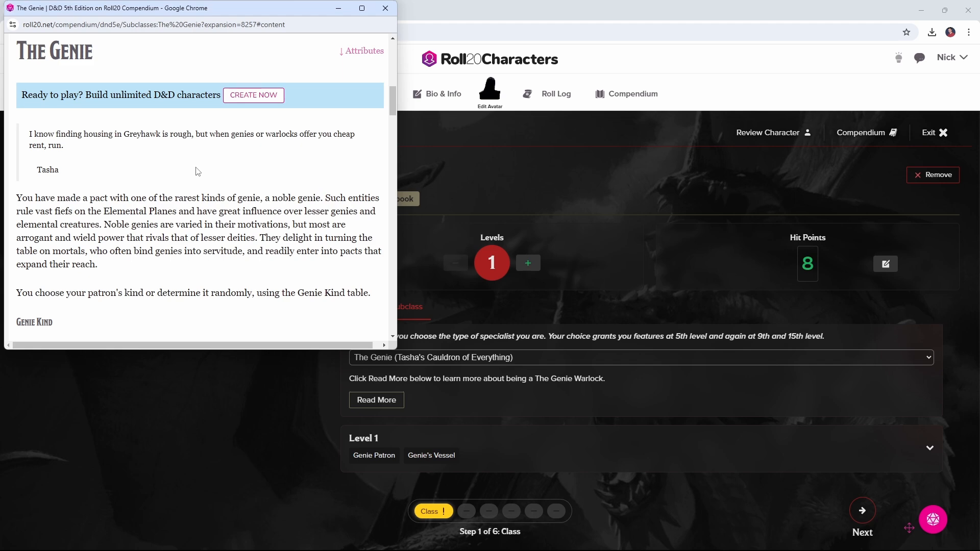
scroll(198, 172, "down", 6)
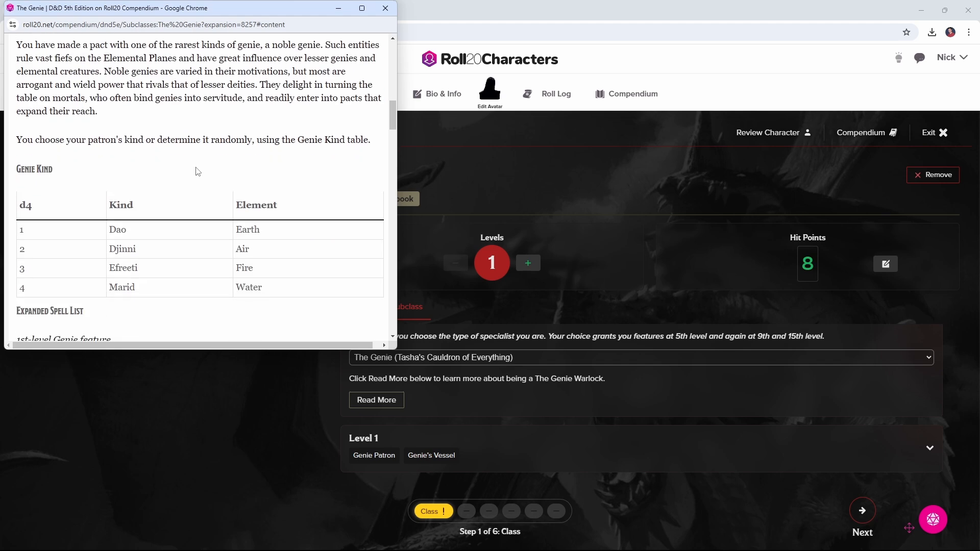
scroll(198, 172, "down", 1)
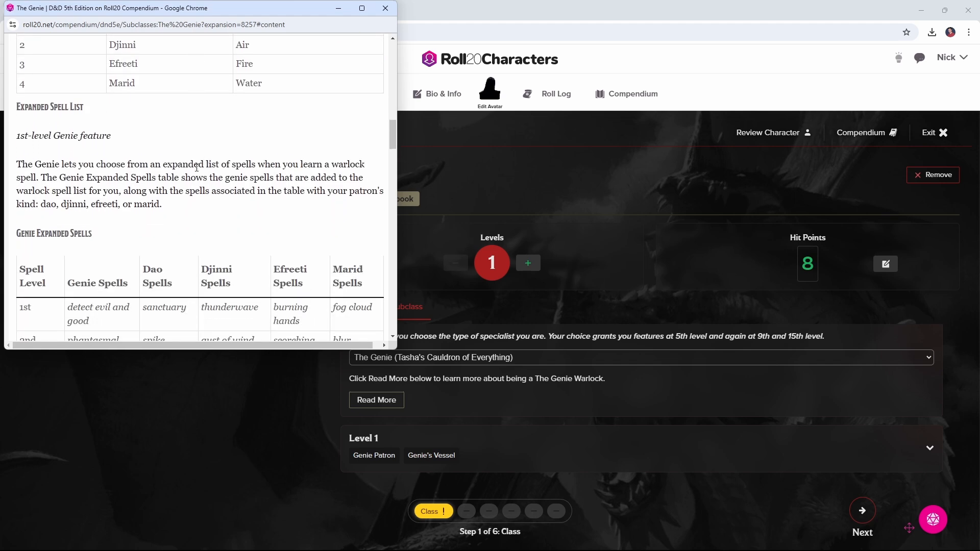
left_click(385, 8)
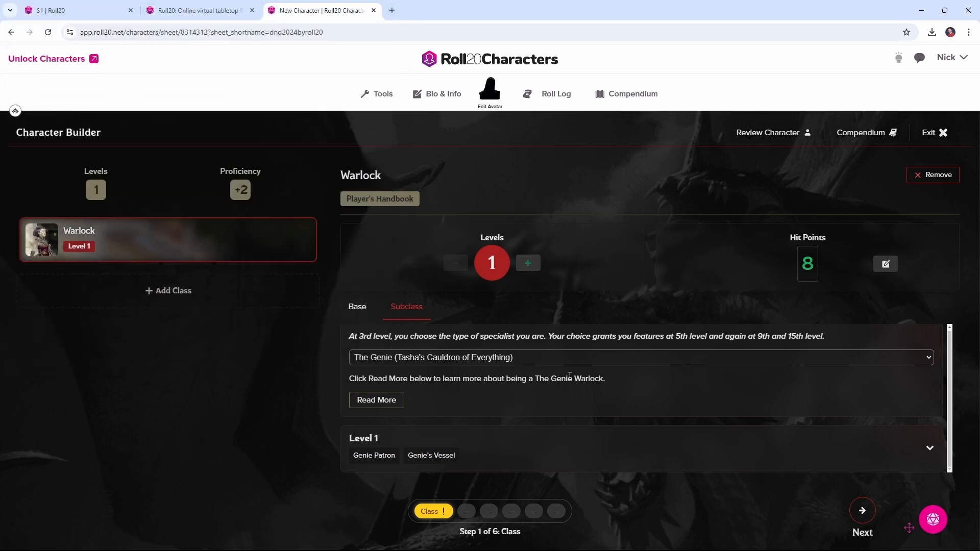
Advance to the species stage and open the details of the Halfling
left_click(862, 512)
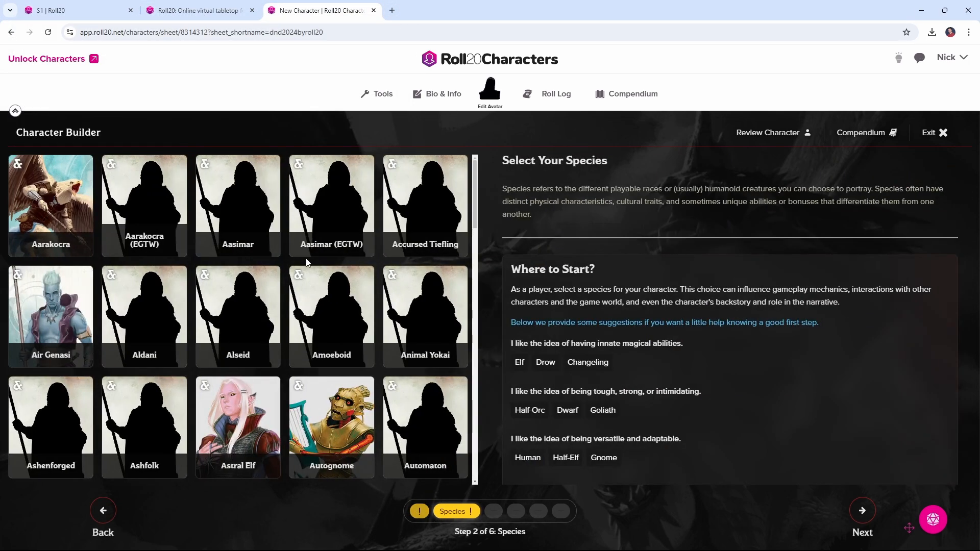
scroll(307, 262, "down", 1)
scroll(307, 262, "down", 8)
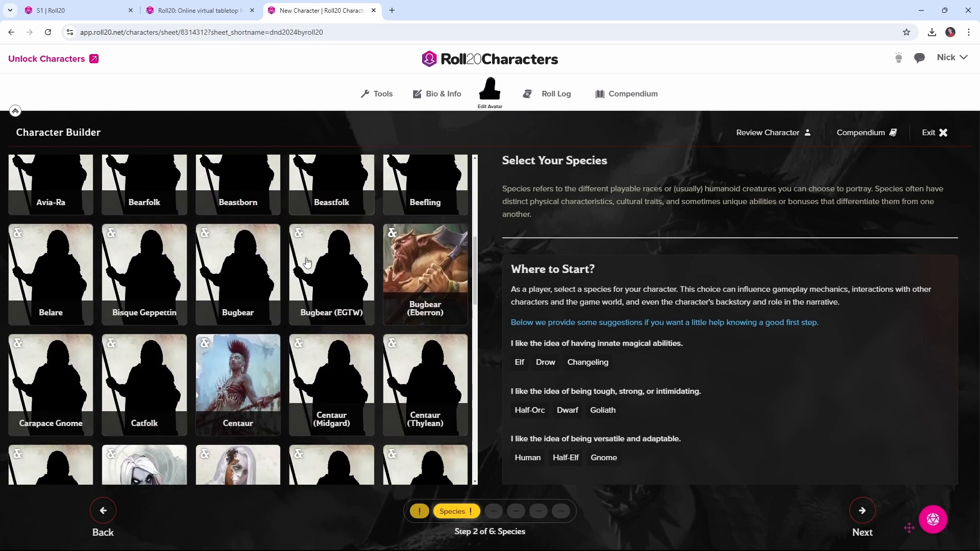
scroll(307, 262, "down", 9)
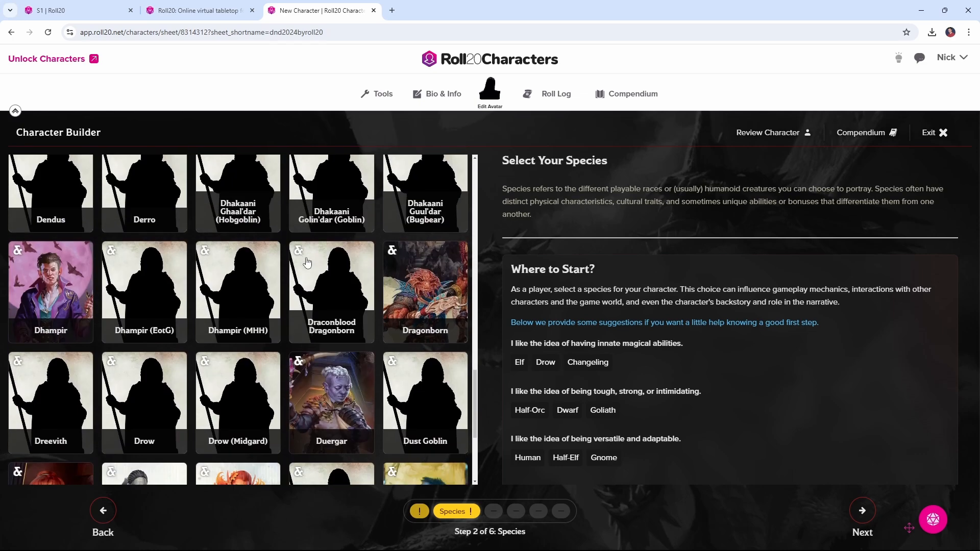
scroll(307, 263, "down", 10)
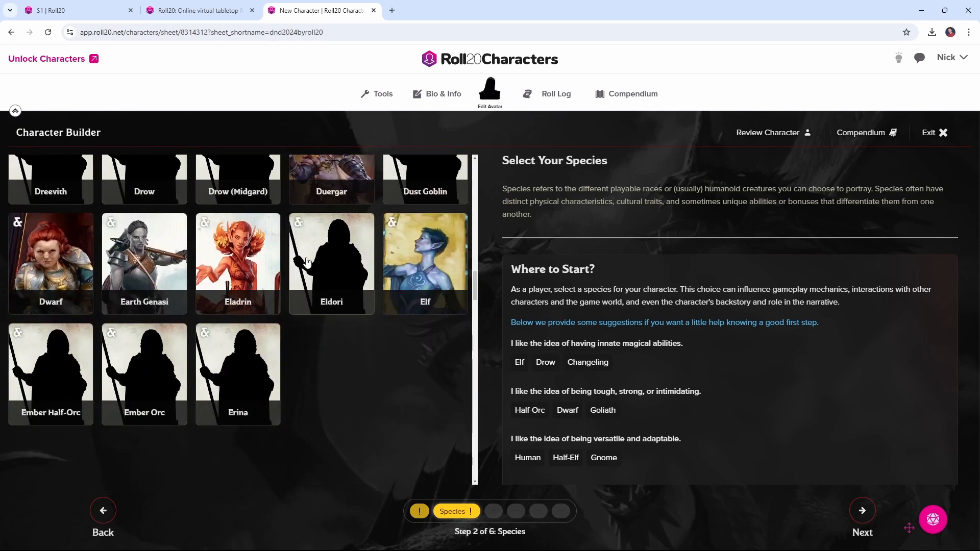
left_click(423, 319)
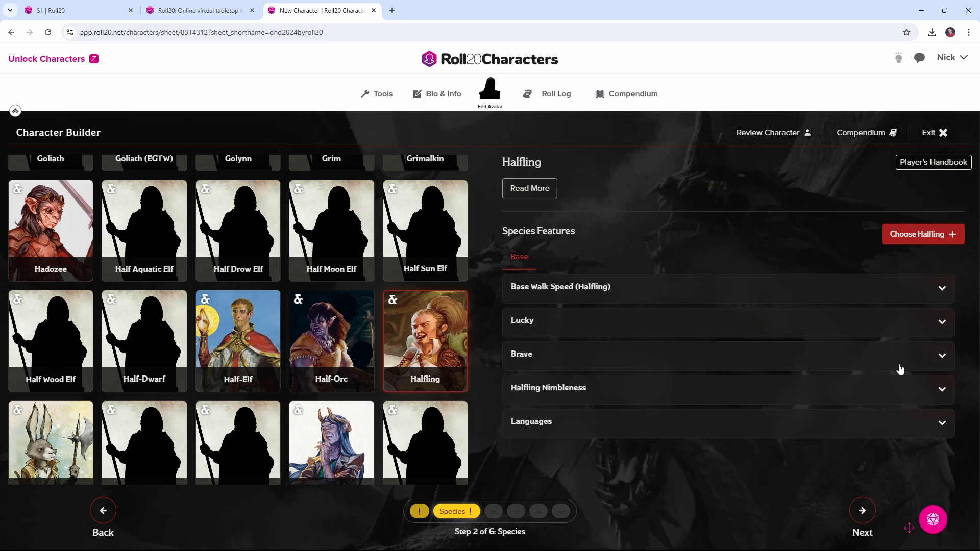
Read the Halfling's Brave and Halfling Nimbleness features and choose Halfling as the character's species
left_click(942, 358)
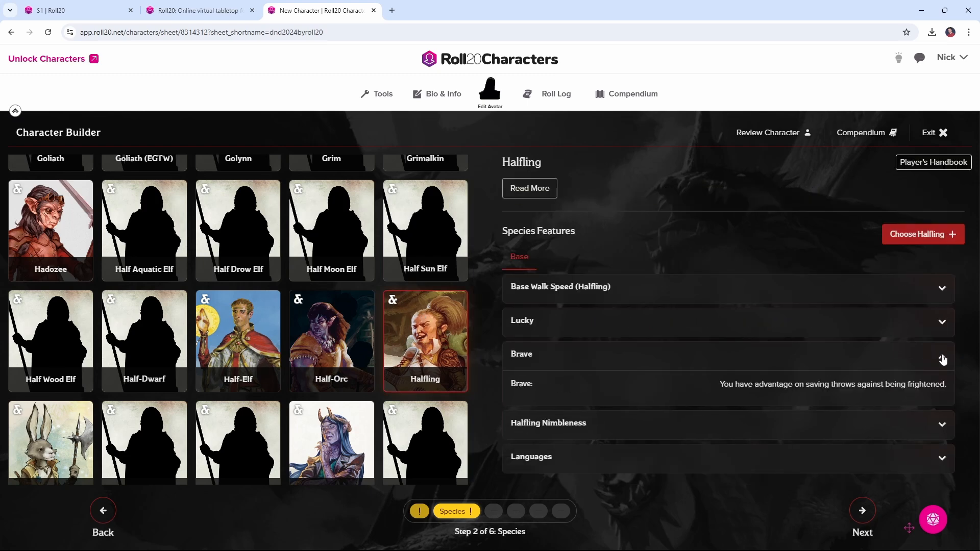
left_click(943, 359)
left_click(941, 391)
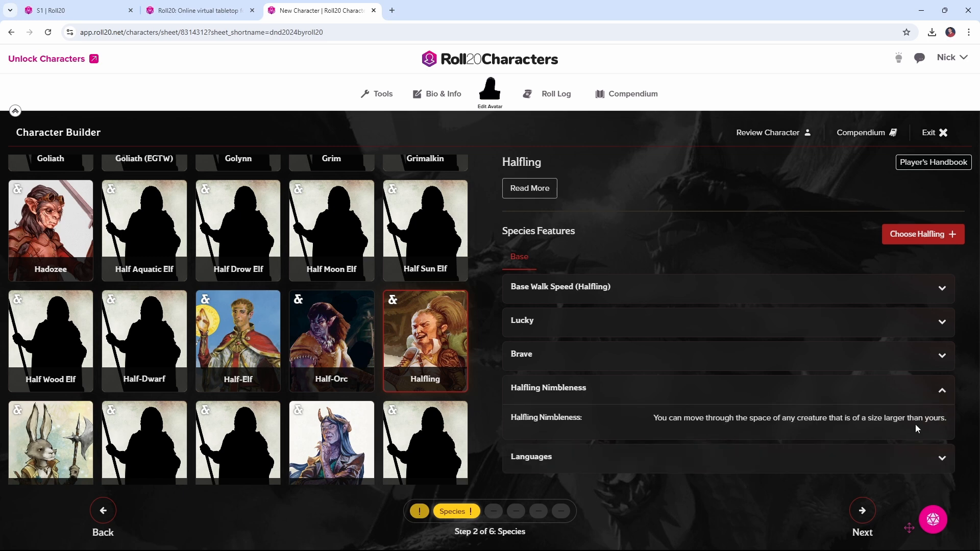
left_click(943, 390)
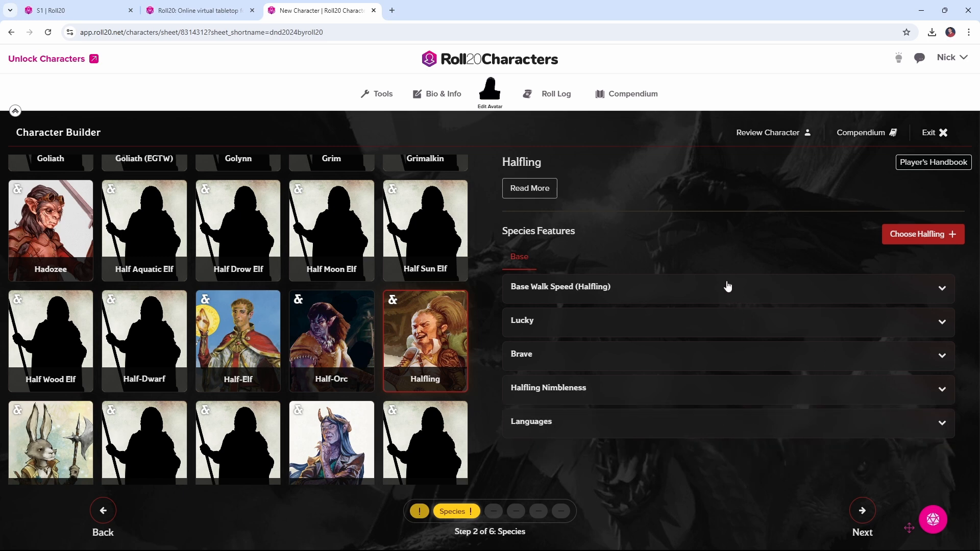
left_click(908, 239)
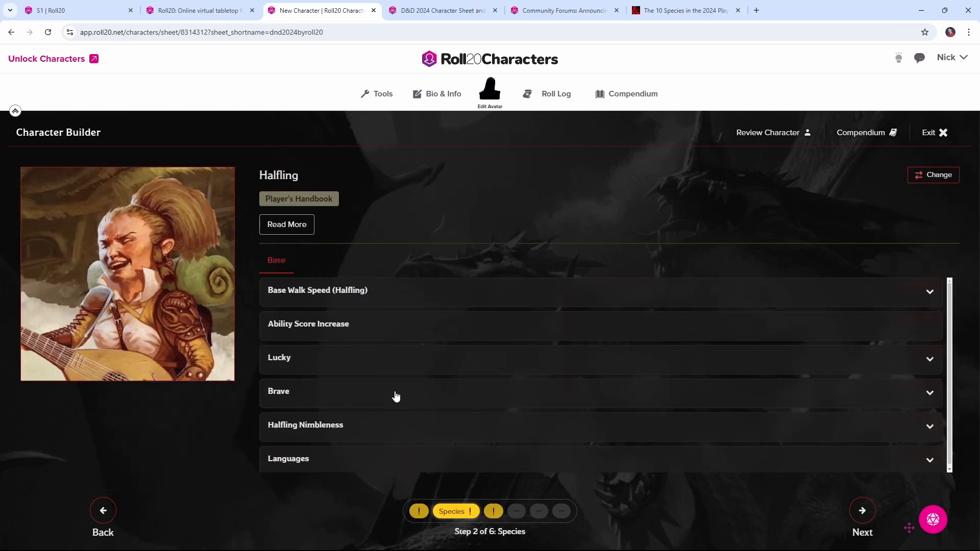
Advance to the background stage, check the Archivist's Expert Researcher feature and proficiencies, and choose Archivist as the background
left_click(868, 513)
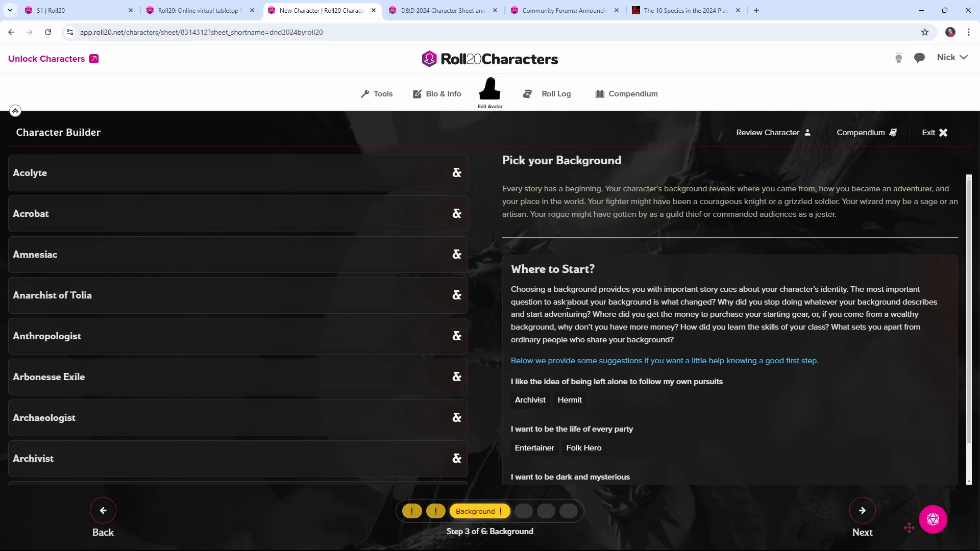
left_click(192, 453)
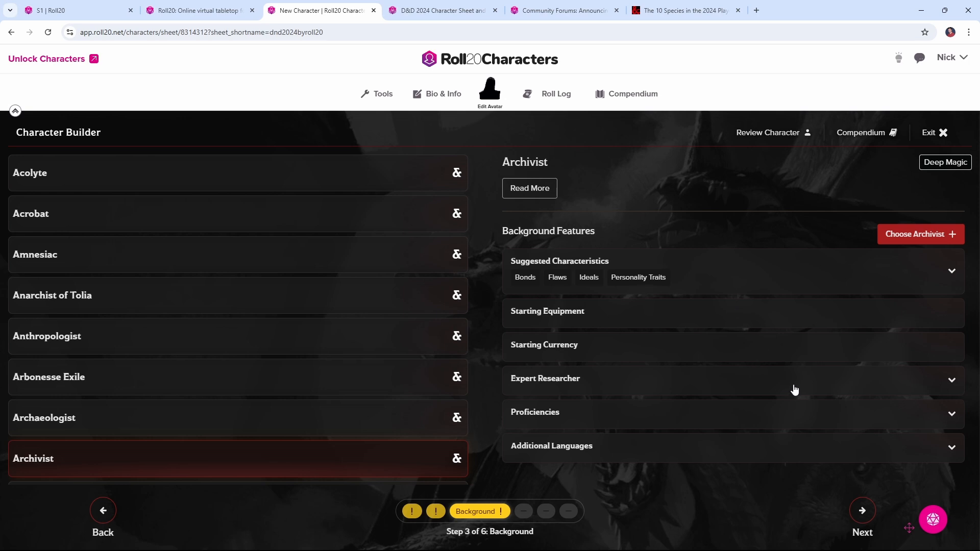
left_click(892, 384)
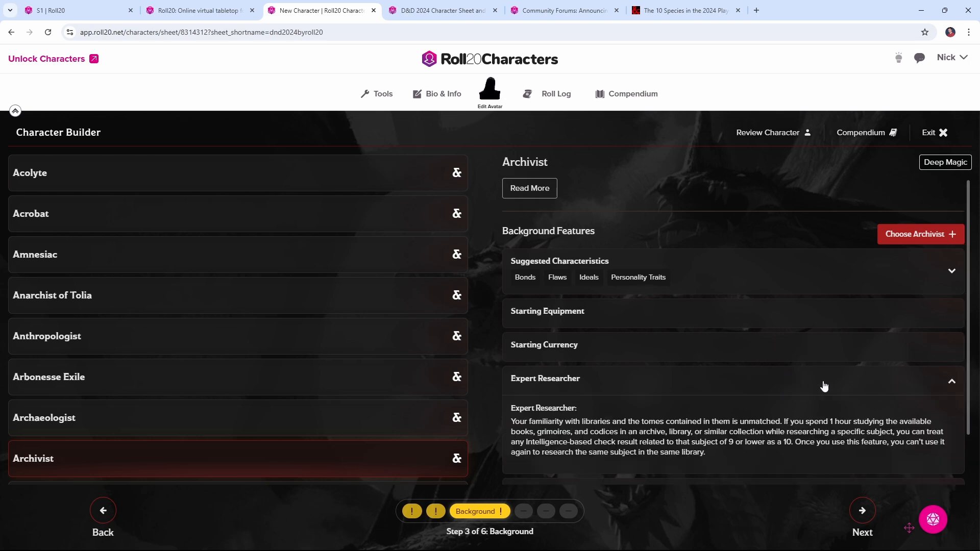
scroll(825, 385, "down", 1)
scroll(825, 385, "down", 1)
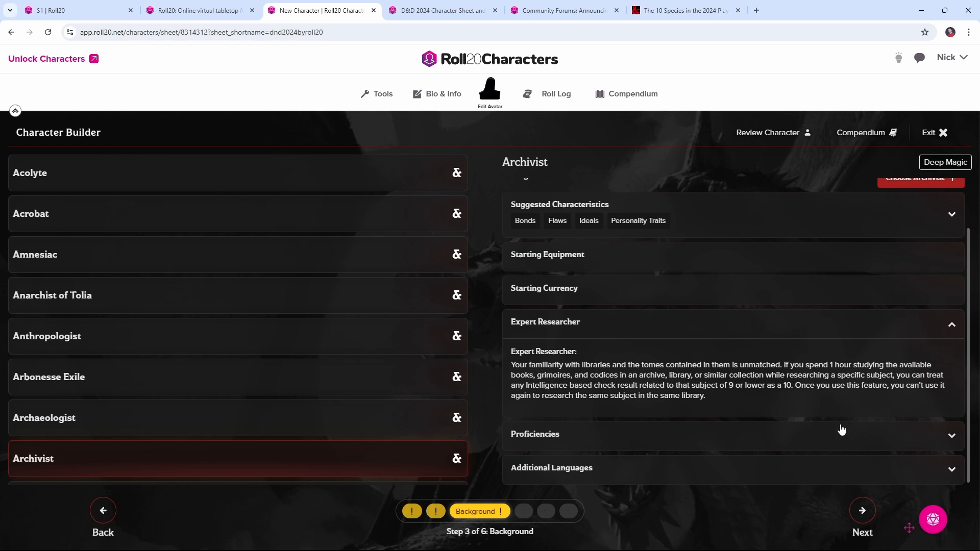
left_click(840, 422)
scroll(840, 419, "down", 2)
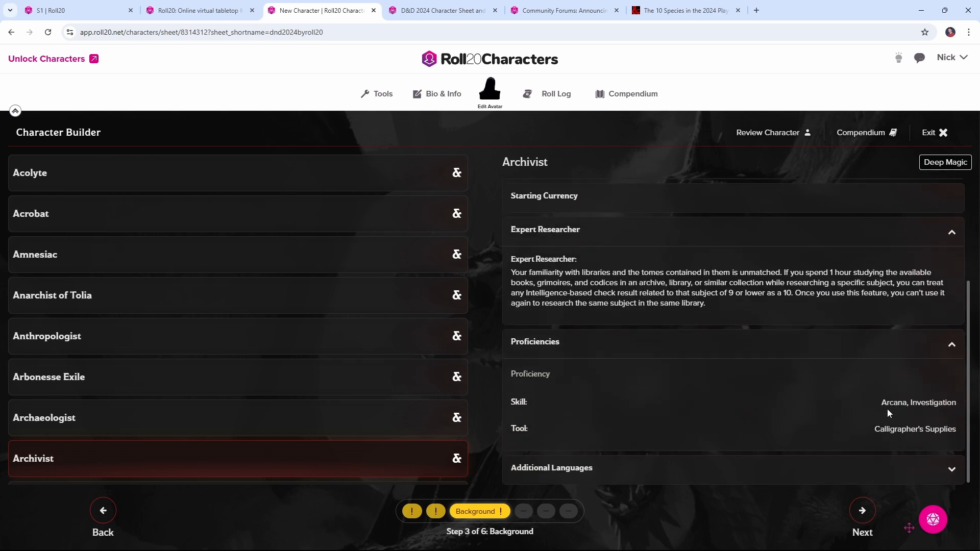
scroll(895, 425, "up", 3)
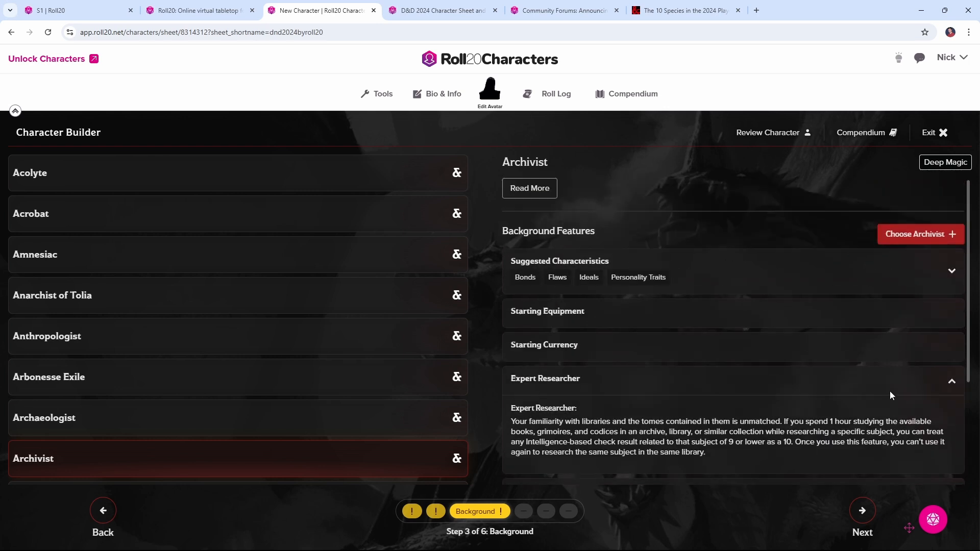
left_click(906, 239)
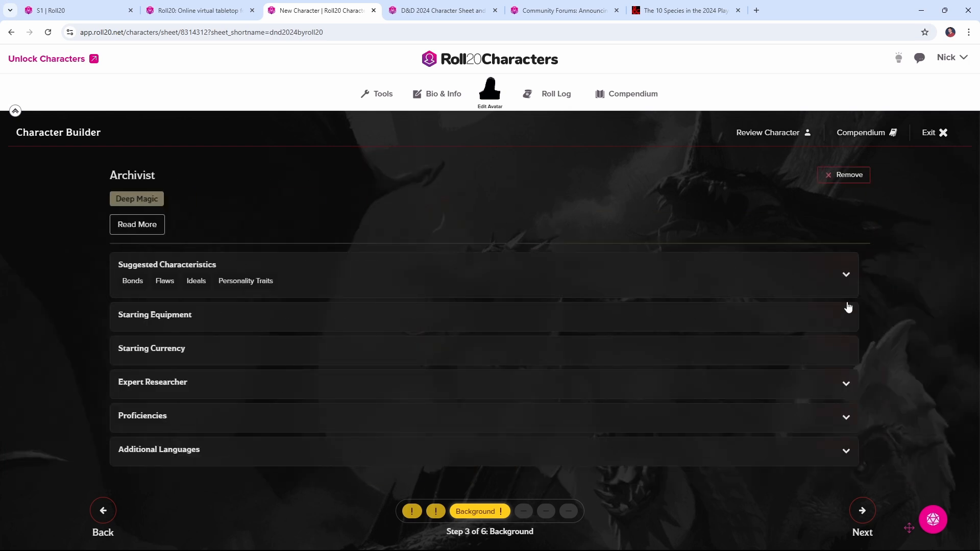
Review the Archivist's suggested characteristics and read its compendium entry, including proficiencies and equipment
left_click(846, 275)
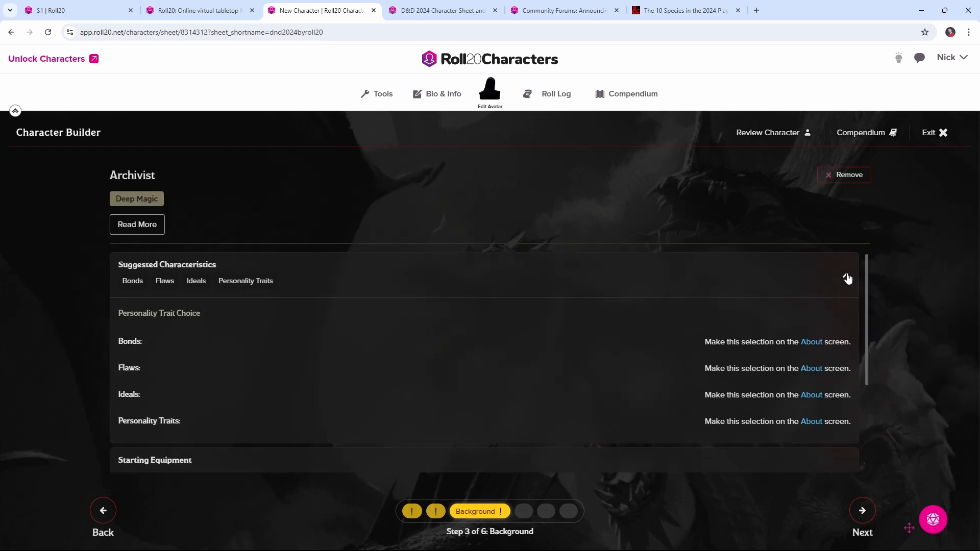
left_click(847, 279)
left_click(136, 228)
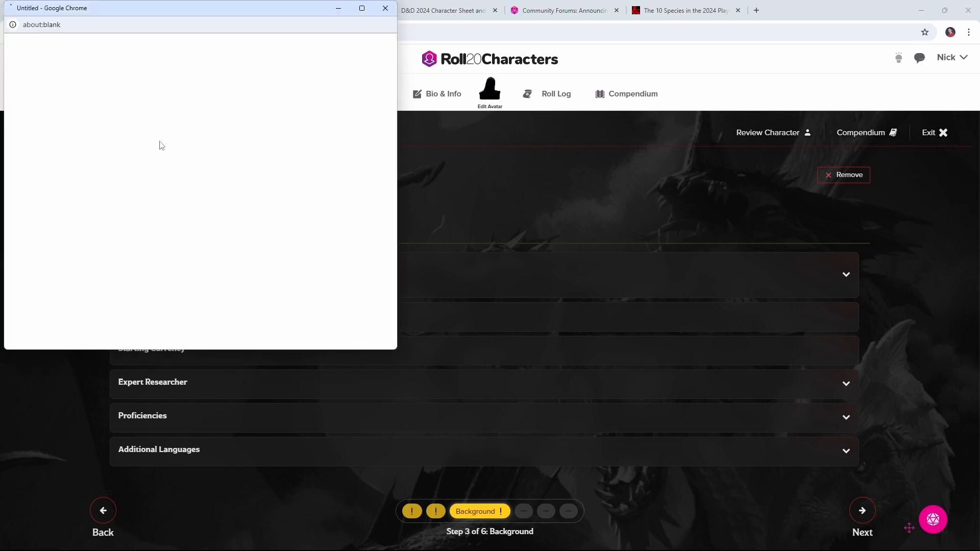
scroll(137, 140, "down", 2)
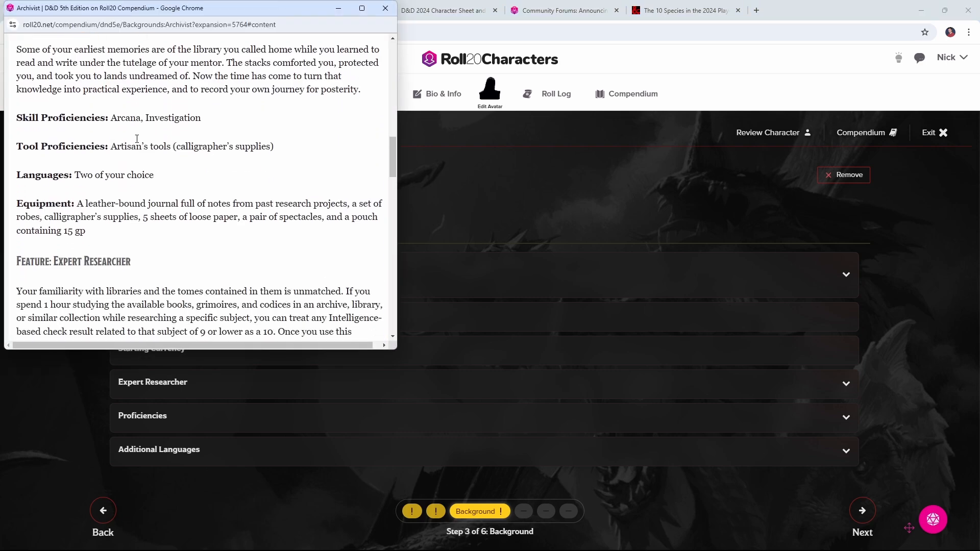
left_click(876, 524)
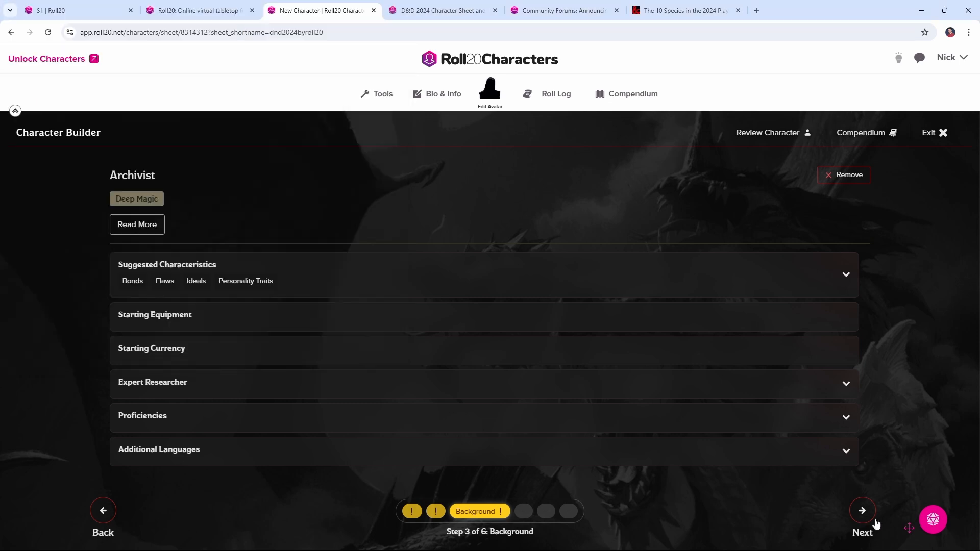
Assign the Standard Array ability scores: Strength 8, Dexterity 14, Constitution 13, Intelligence 10, Wisdom 12 and Charisma 15
left_click(862, 512)
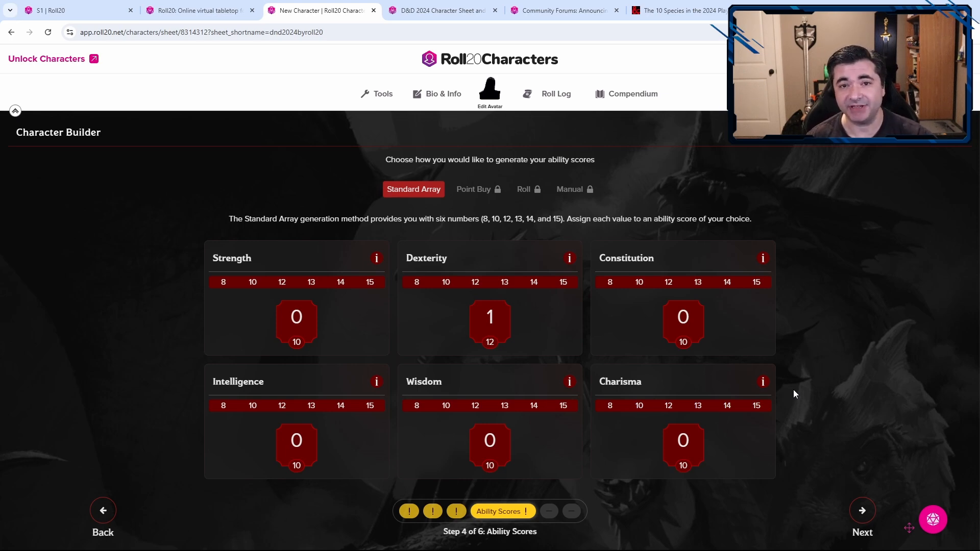
left_click(757, 411)
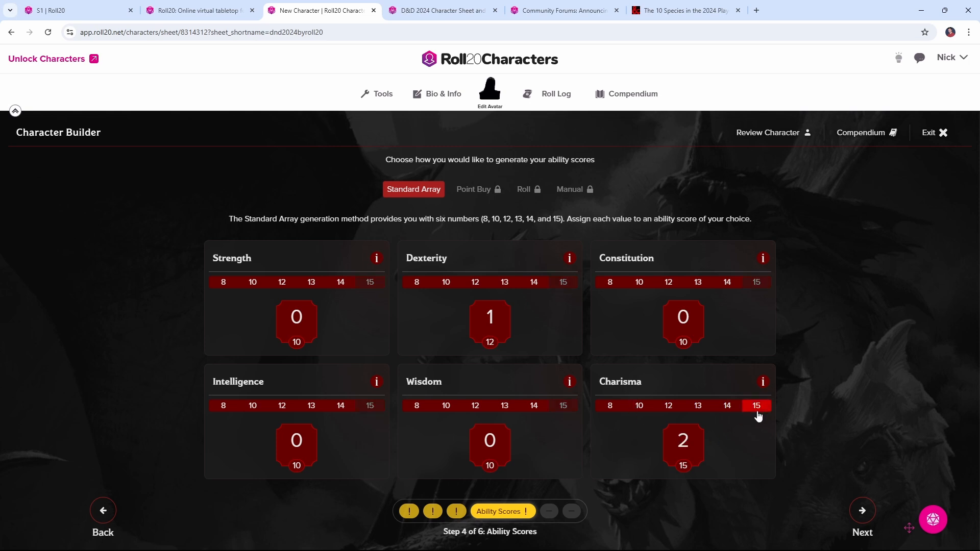
left_click(505, 282)
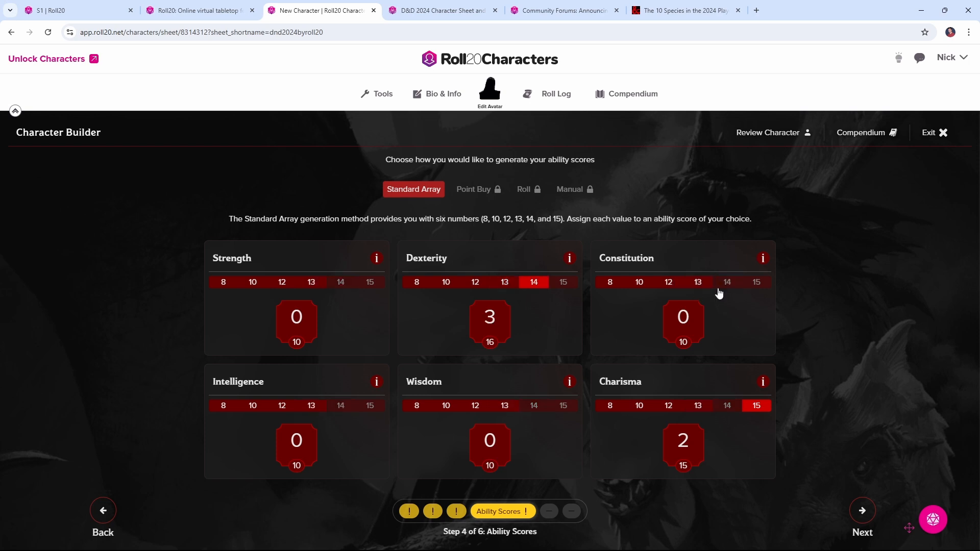
left_click(698, 282)
left_click(476, 406)
left_click(252, 406)
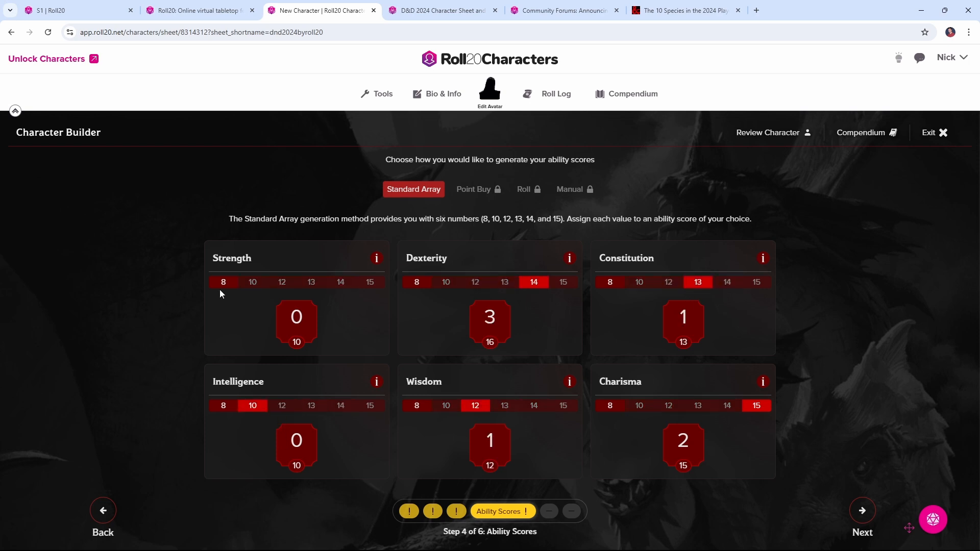
left_click(223, 282)
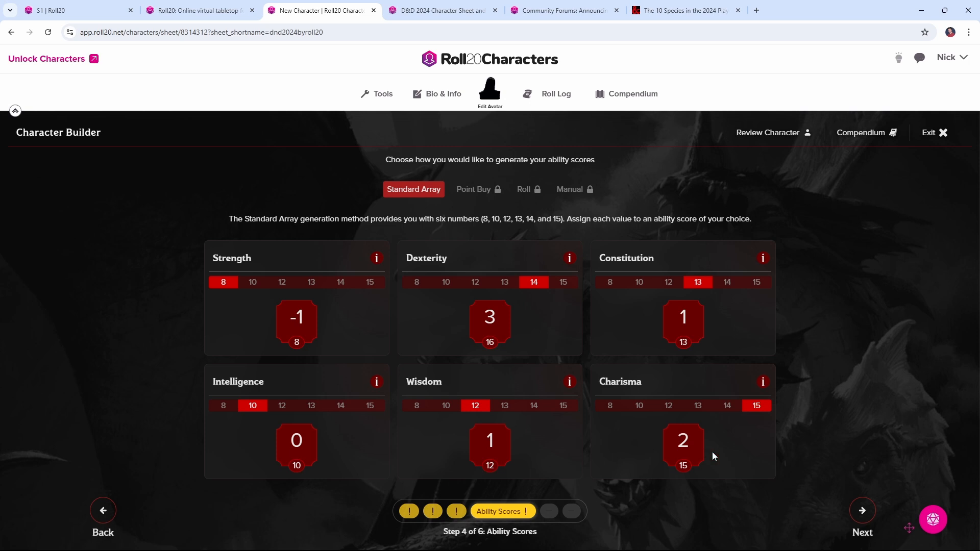
Advance to the skills stage and set the two Warlock skill proficiencies to Deception and History
left_click(862, 511)
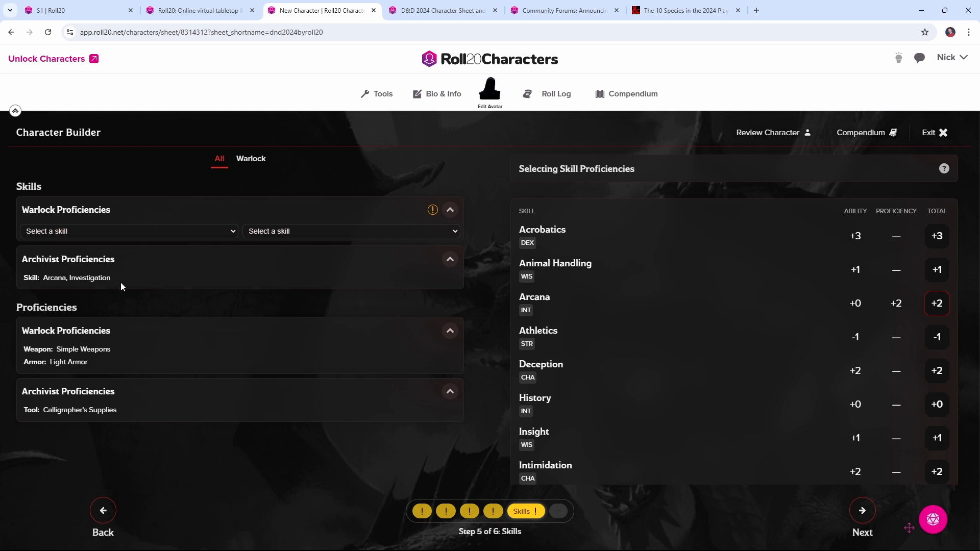
left_click(126, 231)
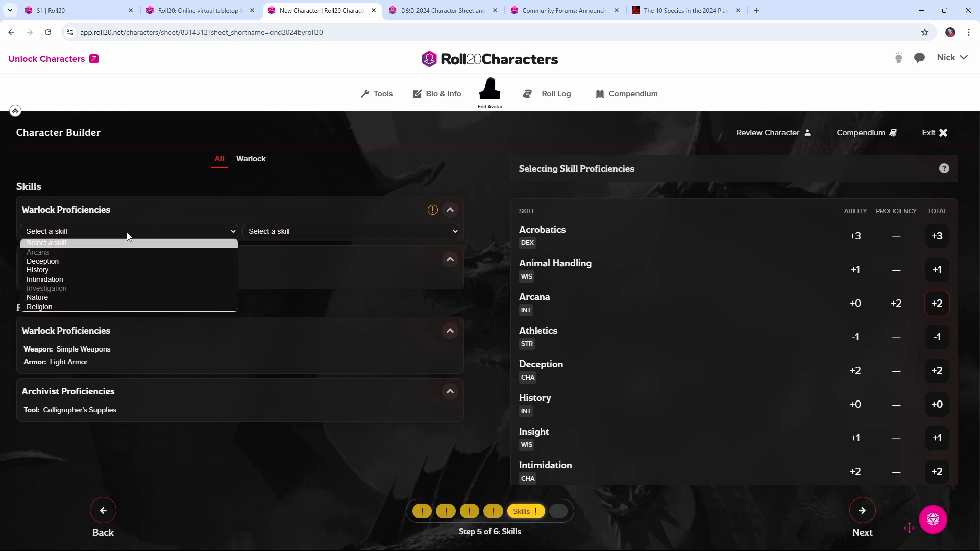
left_click(119, 260)
left_click(297, 232)
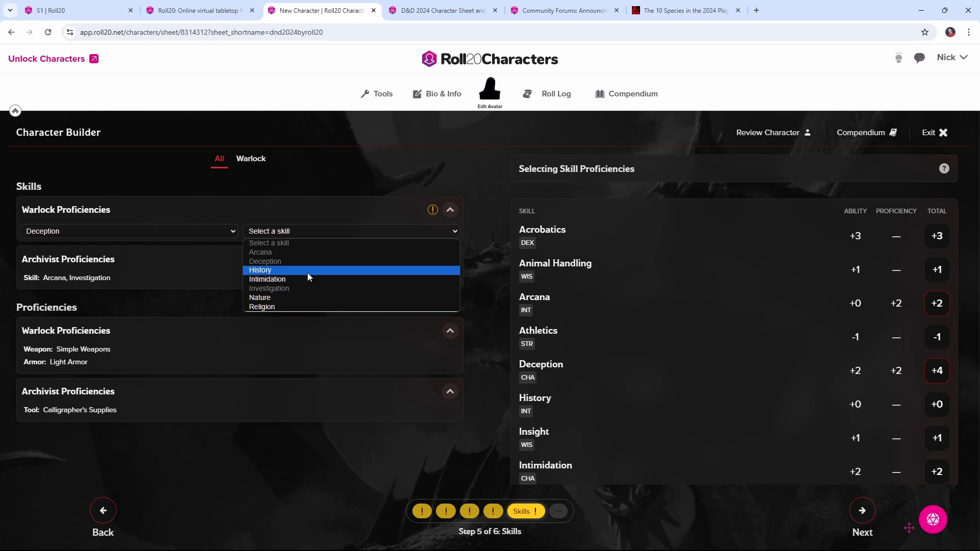
left_click(307, 271)
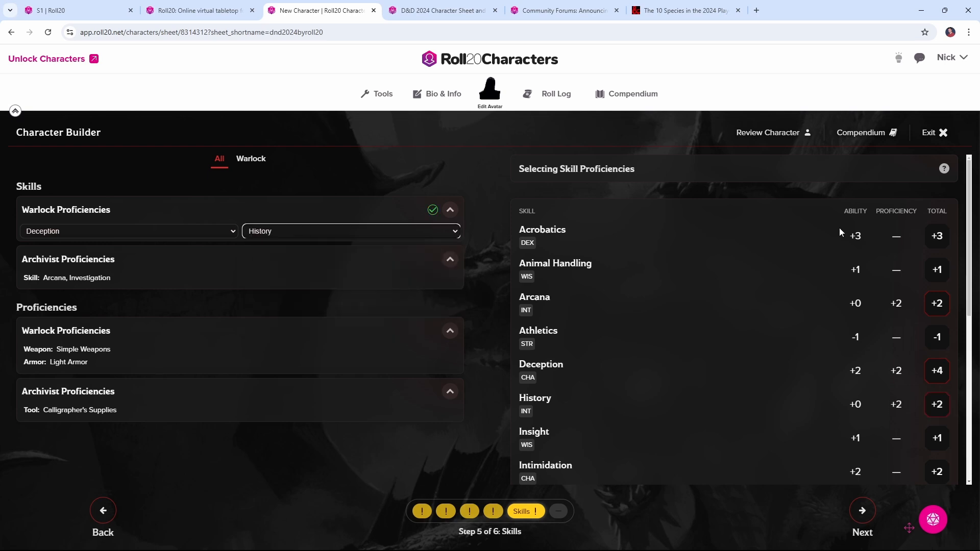
Look over the skill bonuses table and read the help text on selecting skill proficiencies
scroll(839, 233, "down", 1)
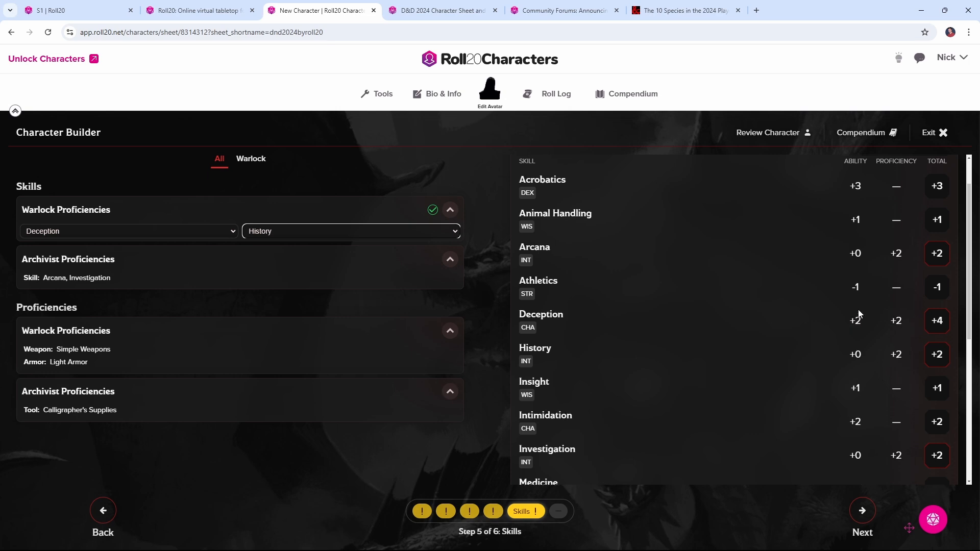
scroll(859, 309, "up", 1)
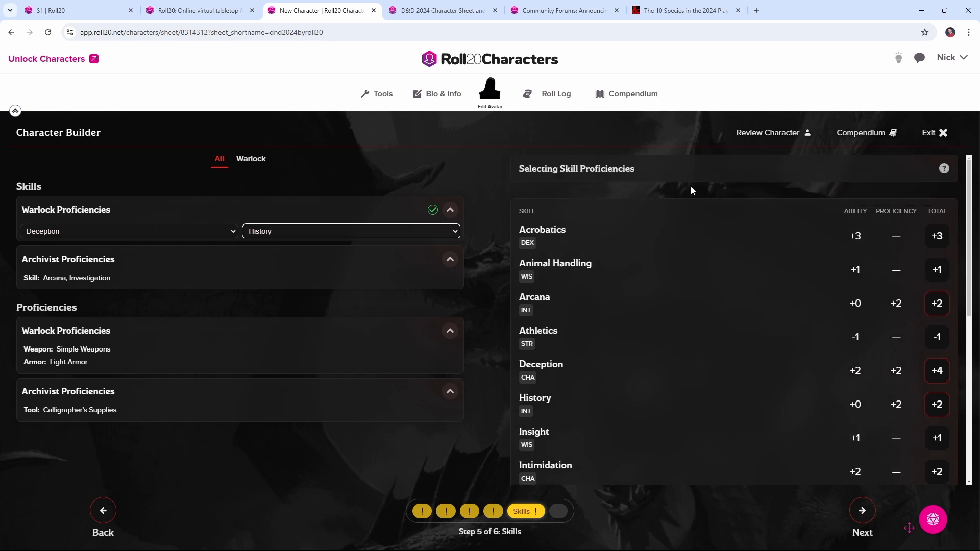
left_click(944, 171)
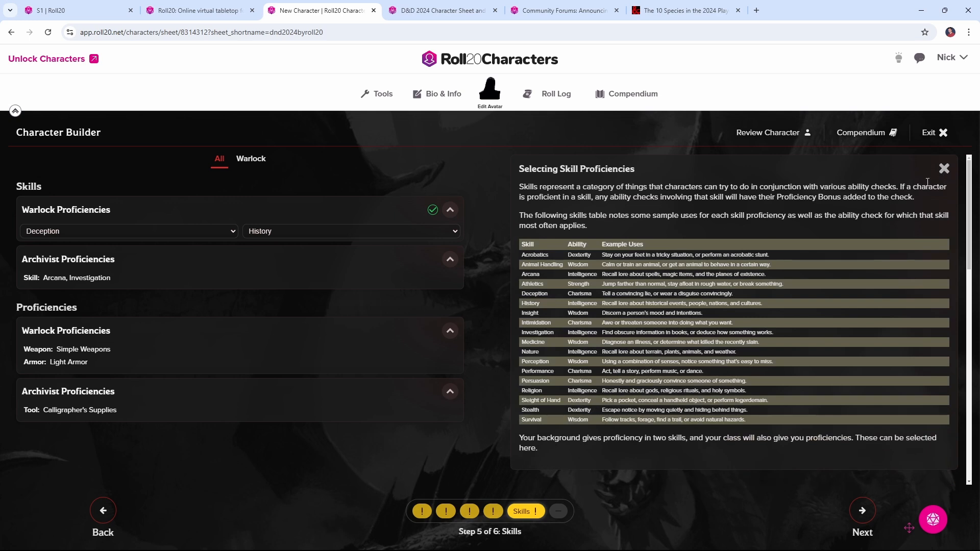
left_click(944, 168)
Advance to the spells stage, read the Eldritch Blast details and select it as the first Warlock cantrip
left_click(863, 511)
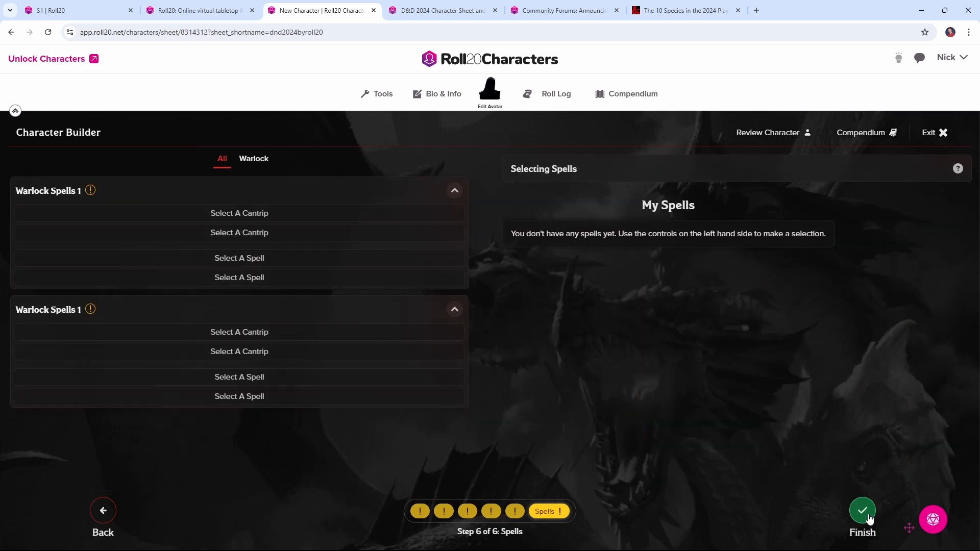
left_click(275, 219)
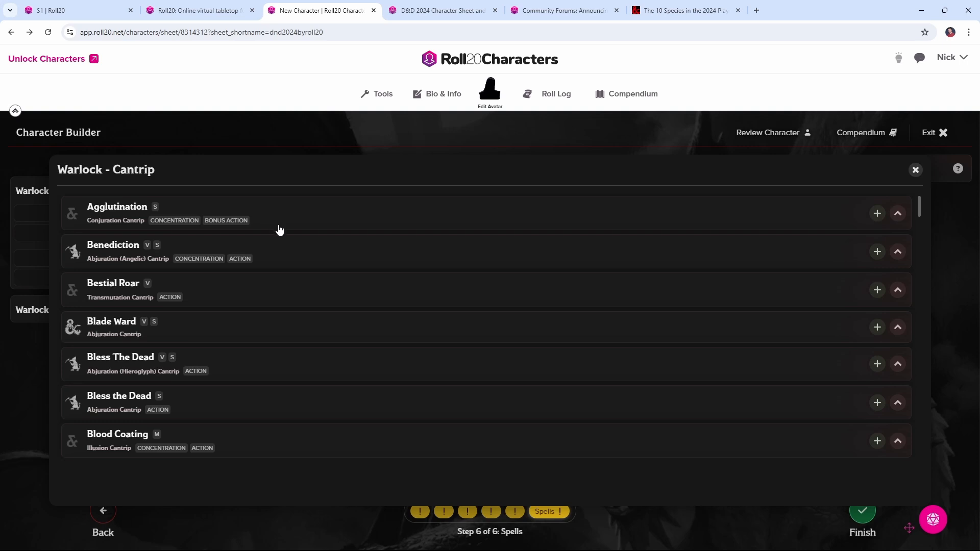
scroll(276, 234, "down", 13)
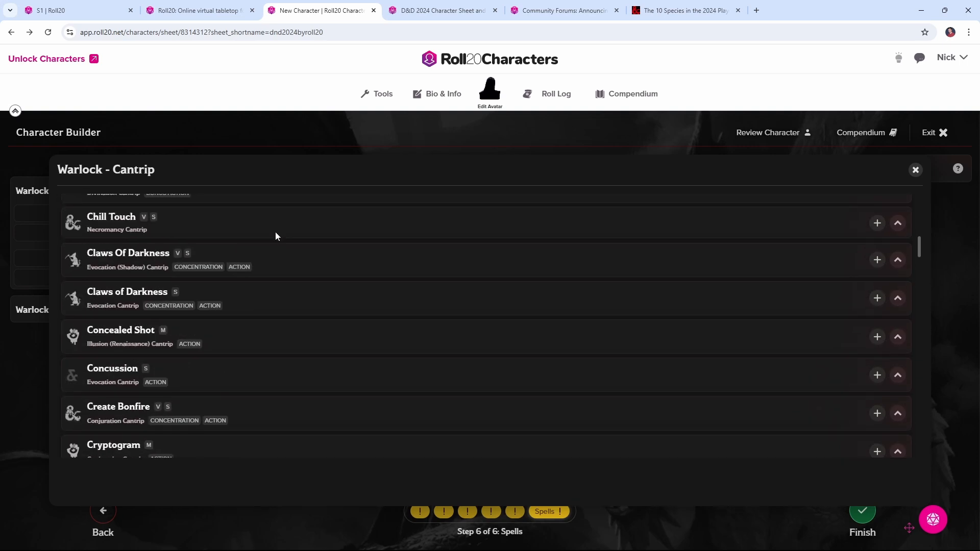
scroll(276, 236, "down", 6)
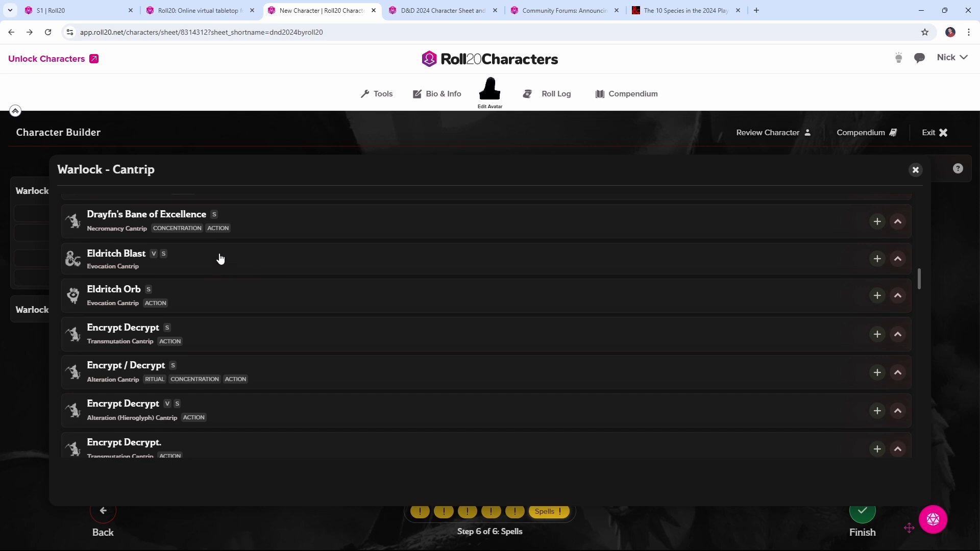
left_click(288, 267)
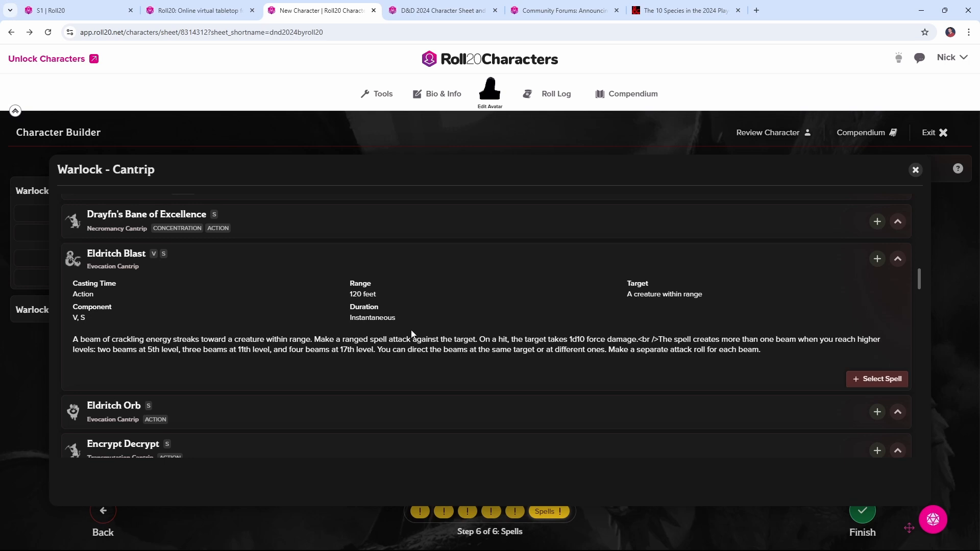
left_click(871, 380)
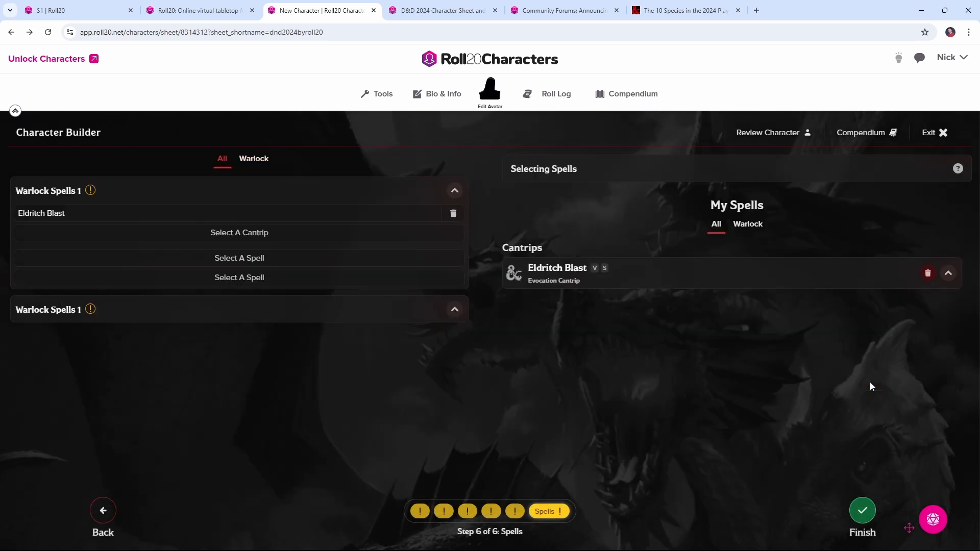
Select Mage Hand as the second Warlock cantrip
left_click(259, 234)
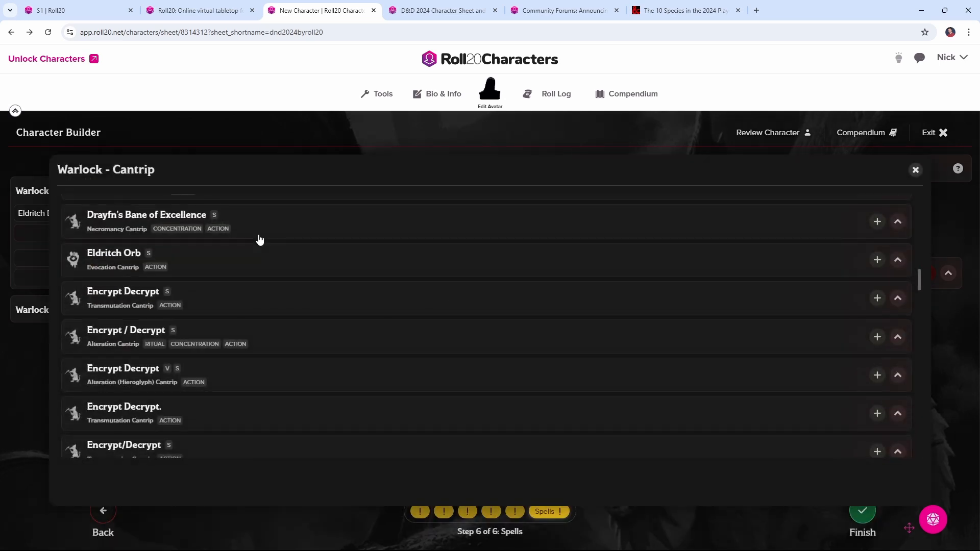
scroll(255, 250, "down", 15)
scroll(252, 258, "down", 10)
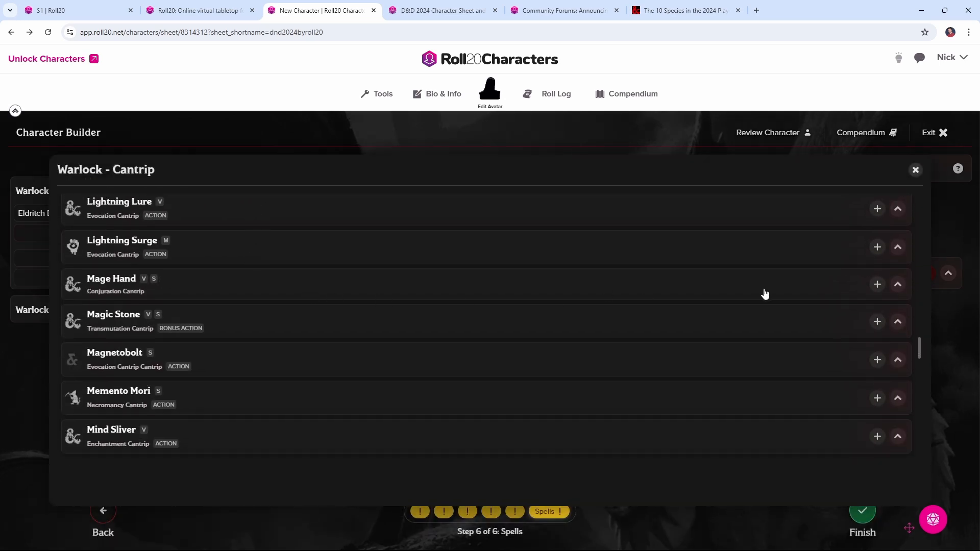
left_click(876, 284)
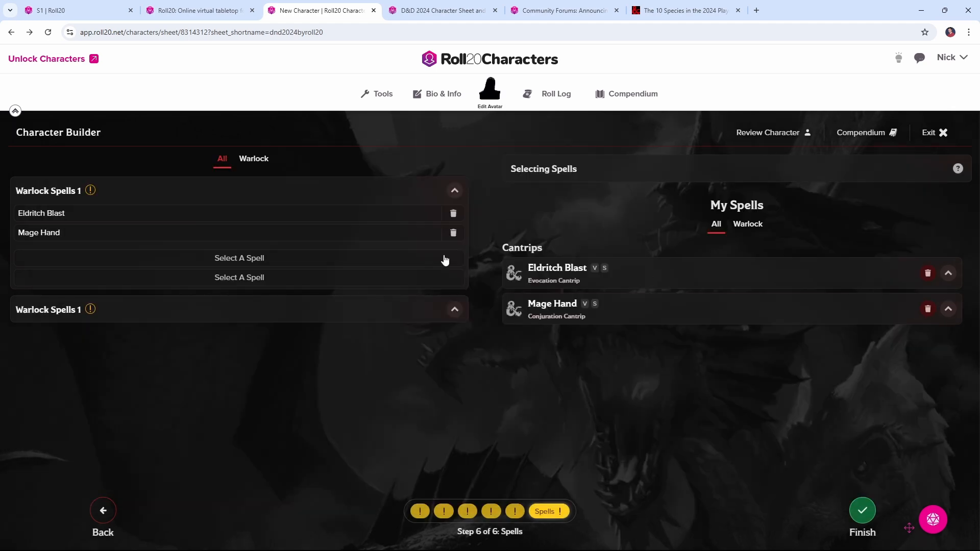
Select Hex as the first level 1 Warlock spell
left_click(264, 261)
scroll(235, 283, "down", 10)
scroll(236, 282, "down", 10)
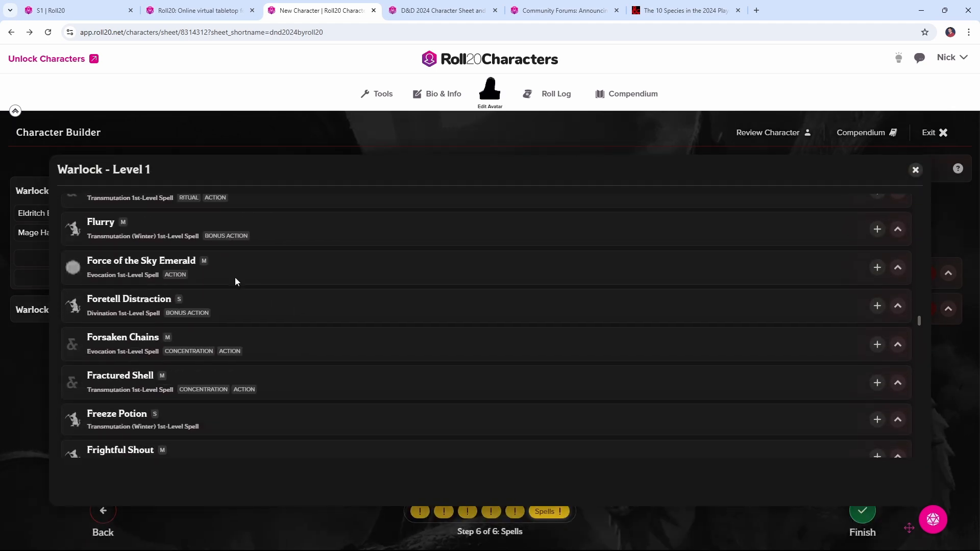
scroll(235, 280, "down", 2)
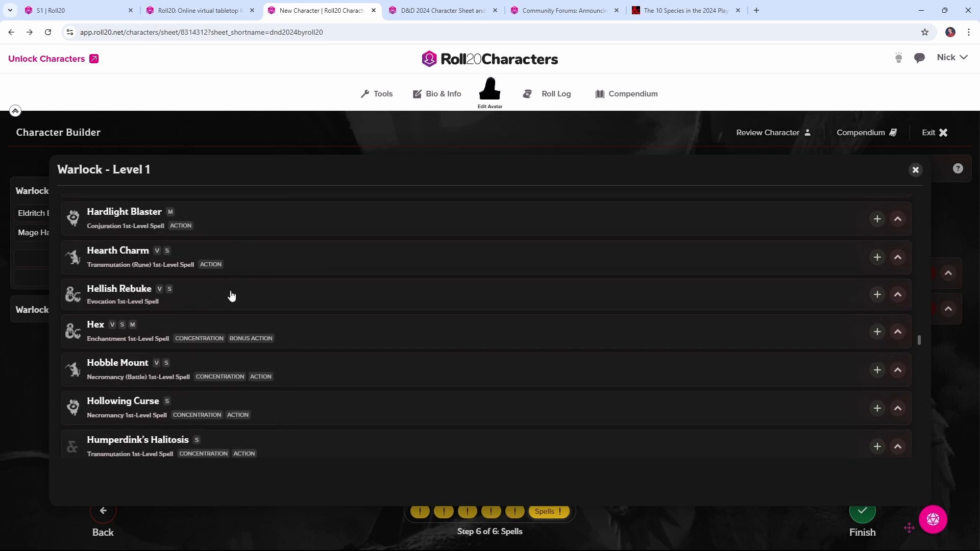
left_click(876, 332)
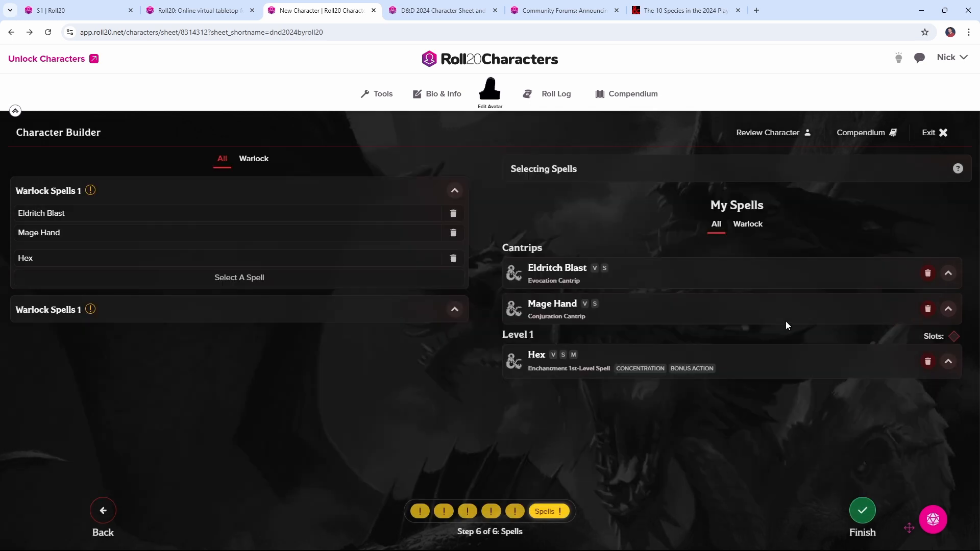
Select Hellish Rebuke as the second level 1 Warlock spell and finish the character builder
left_click(311, 280)
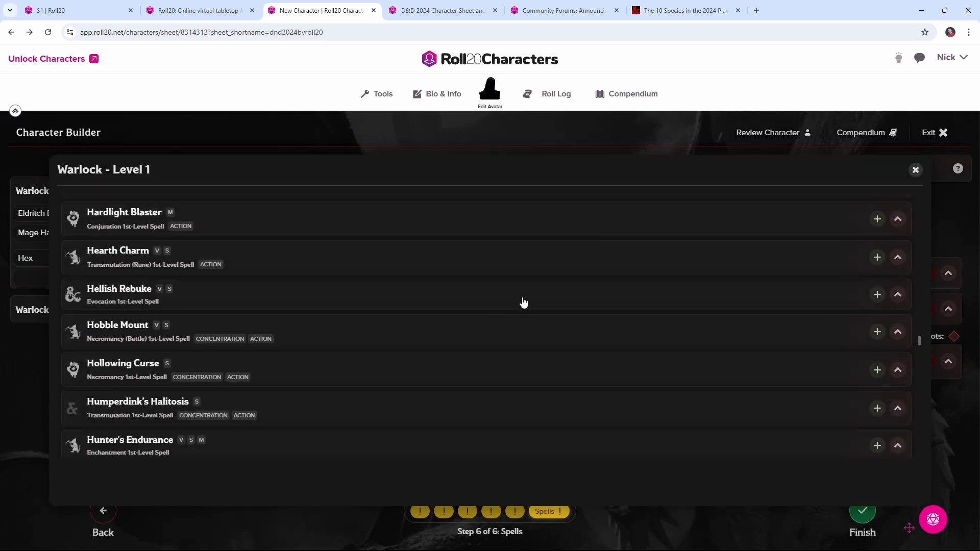
left_click(878, 299)
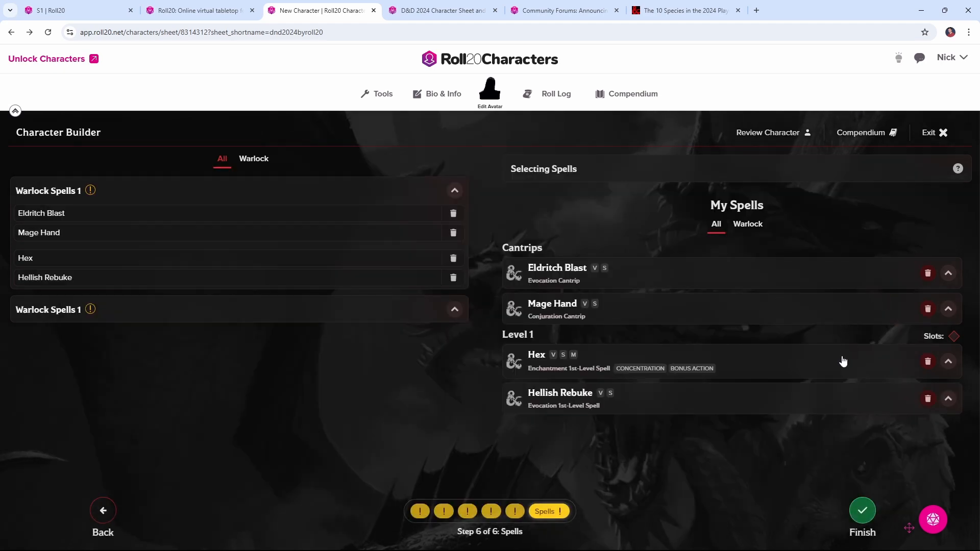
left_click(857, 514)
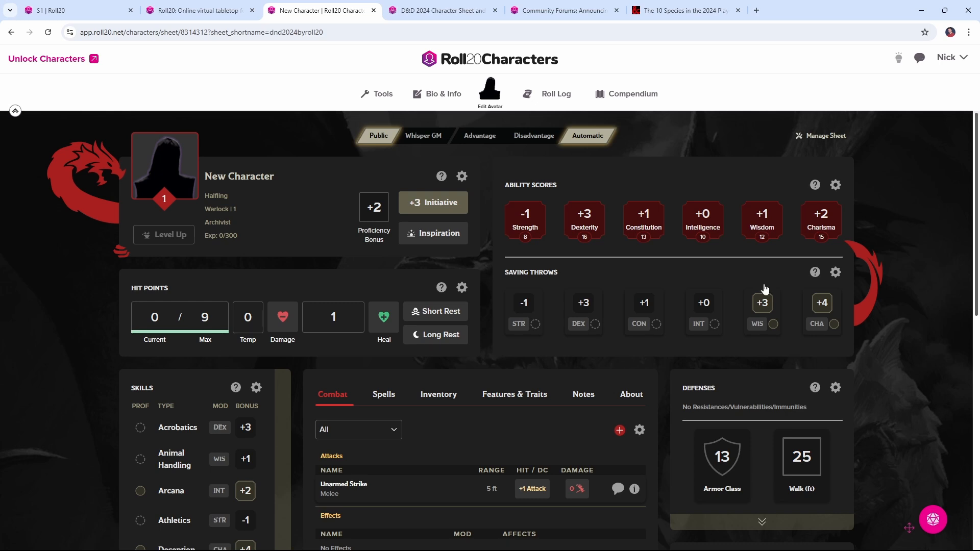
Rename the character to Jolo in the character profile and save the change
double_click(329, 238)
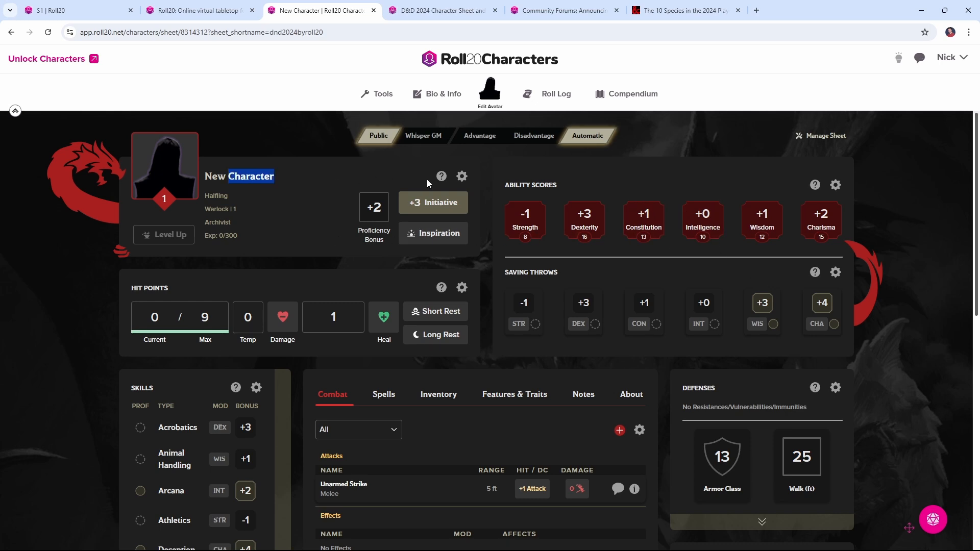
left_click(461, 178)
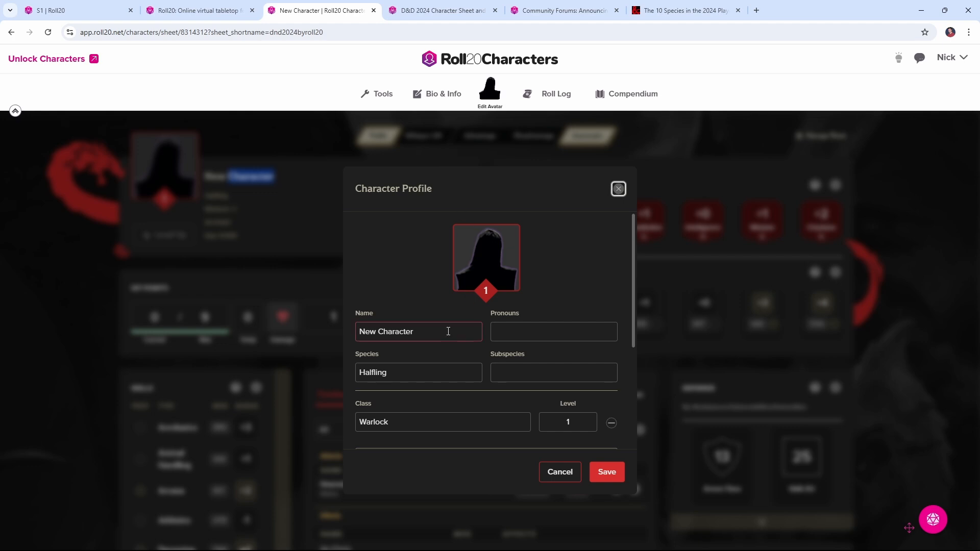
left_click_drag(449, 331, 348, 336)
type("Jolo")
left_click(604, 470)
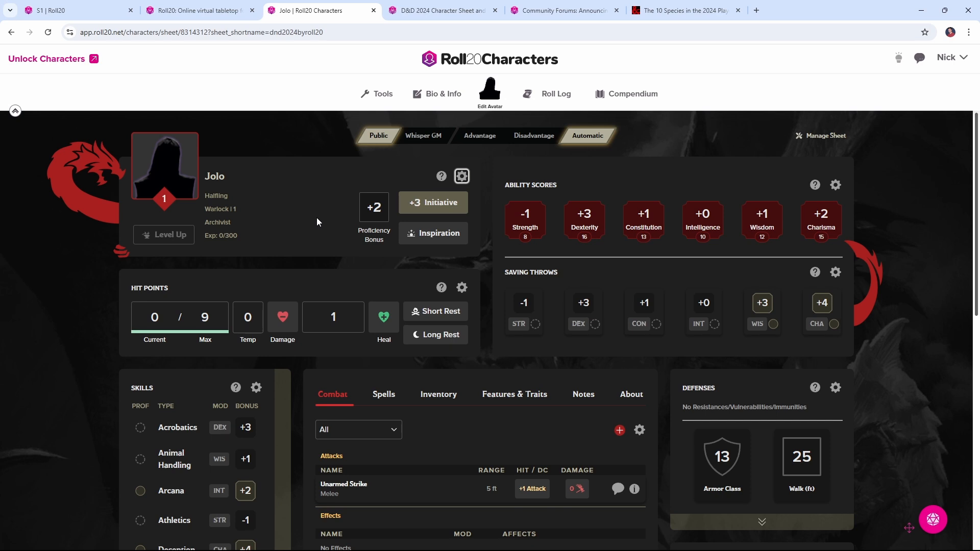
Roll a Dexterity check, a Dexterity saving throw and an Arcana check from the sheet, and close the roll log
left_click(594, 225)
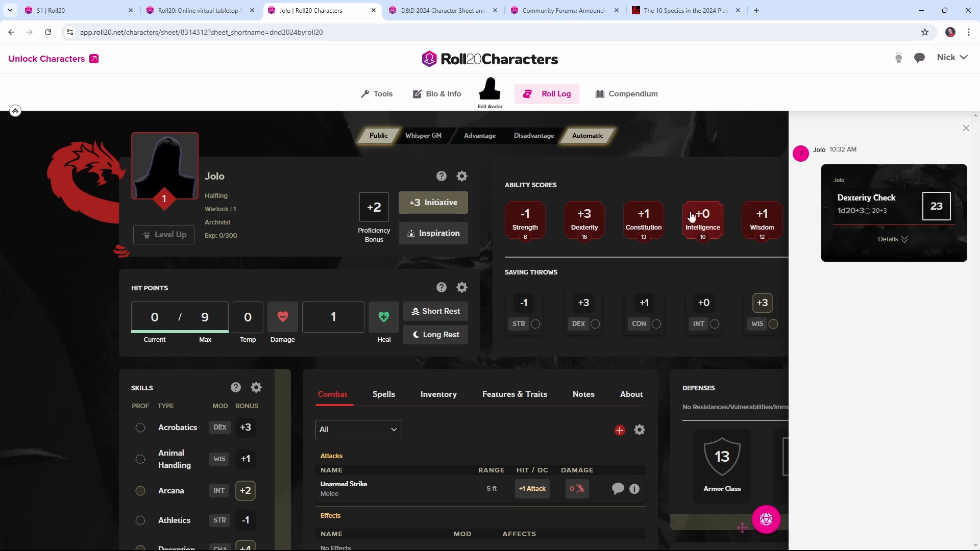
left_click(584, 311)
scroll(503, 286, "down", 5)
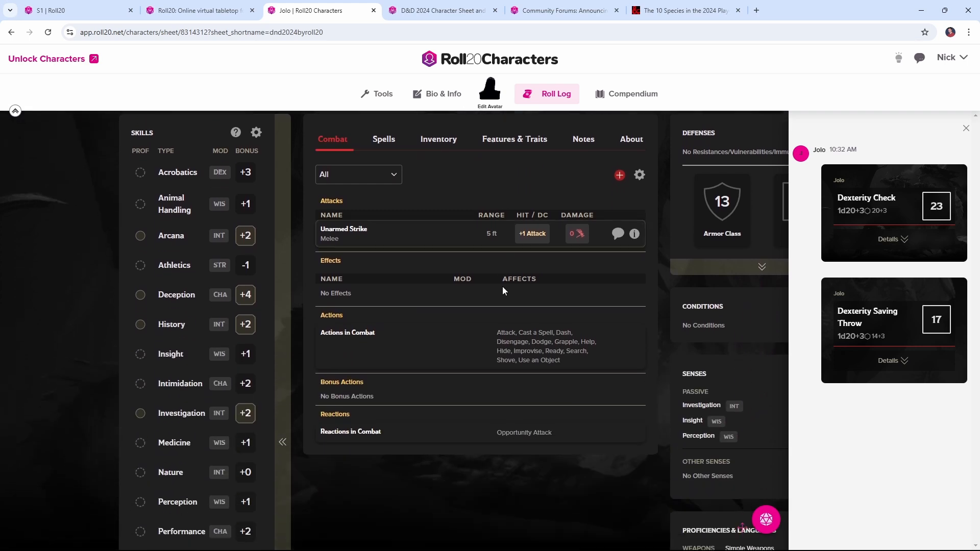
left_click(238, 235)
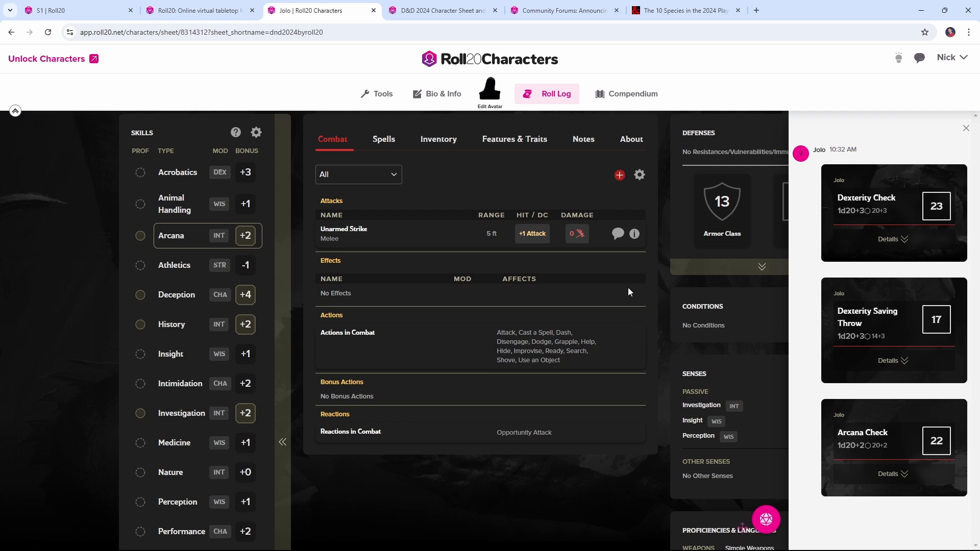
scroll(393, 247, "up", 2)
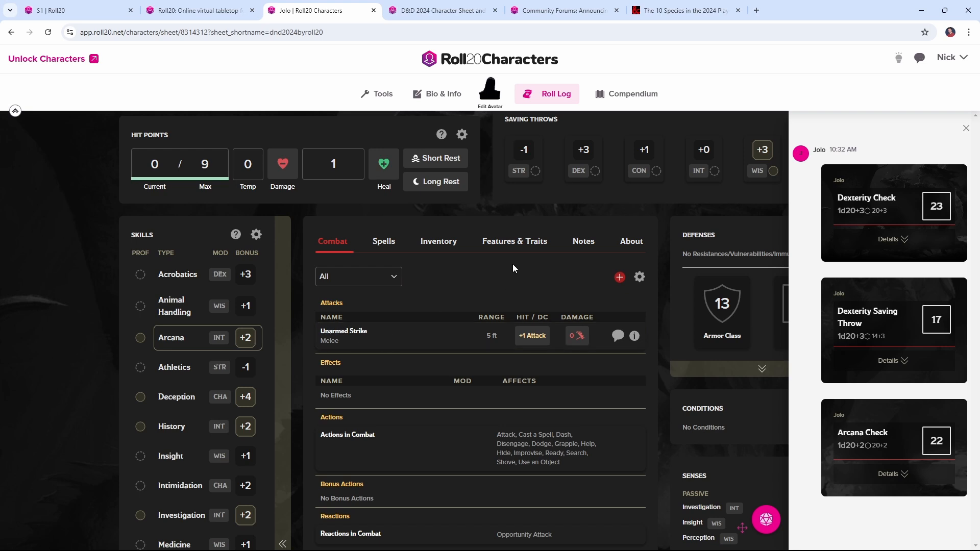
left_click(966, 128)
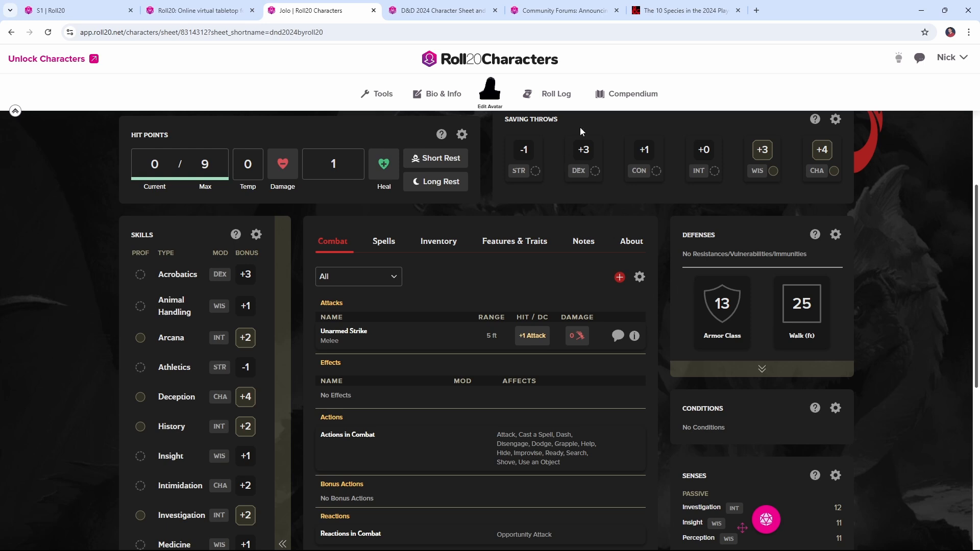
Find the Essentials Kit Dagger in the compendium, add it to the character sheet and equip it in the inventory
left_click(627, 103)
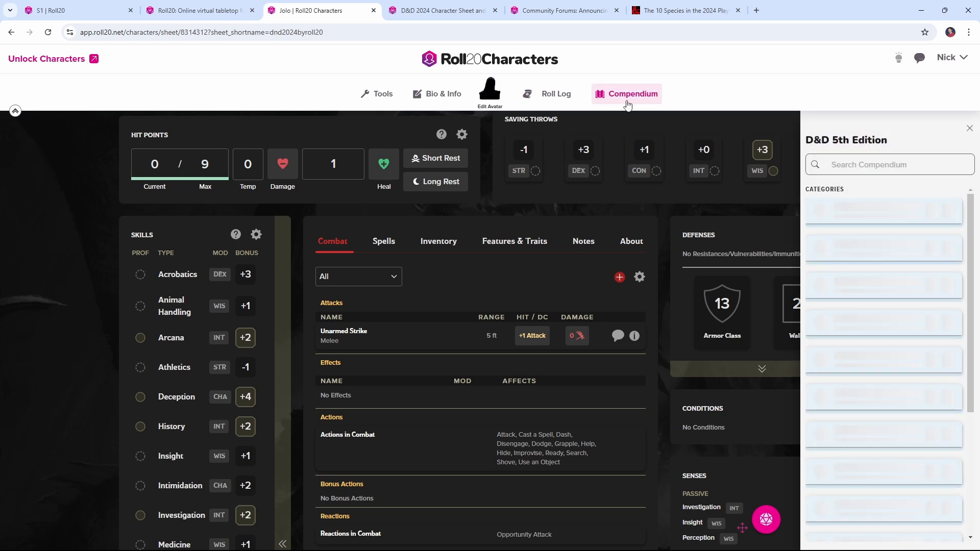
left_click(846, 169)
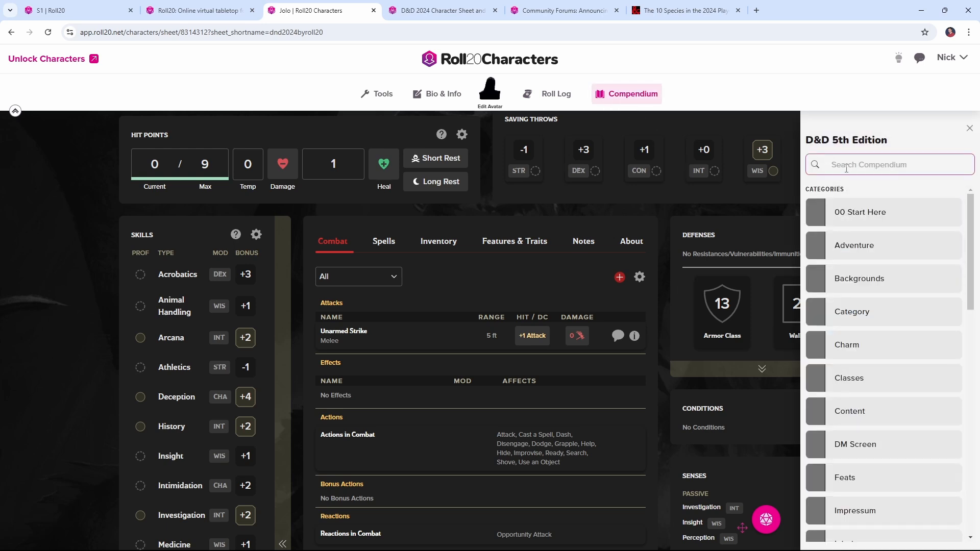
type("dagger")
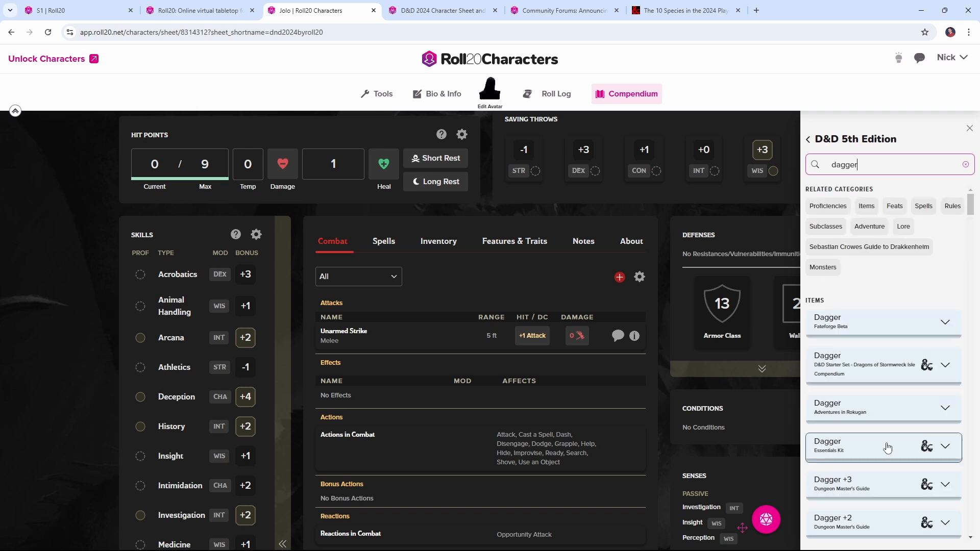
left_click_drag(884, 444, 571, 411)
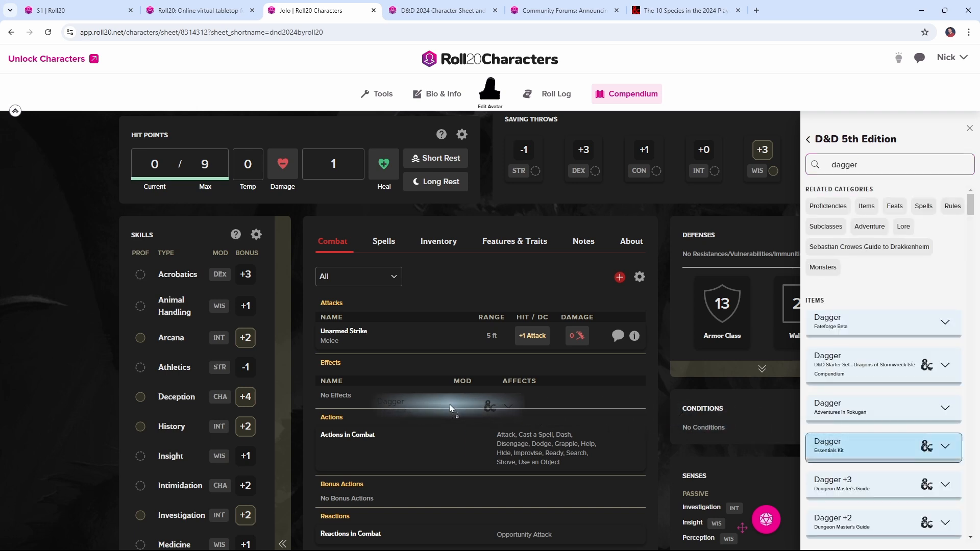
left_click_drag(451, 408, 450, 409)
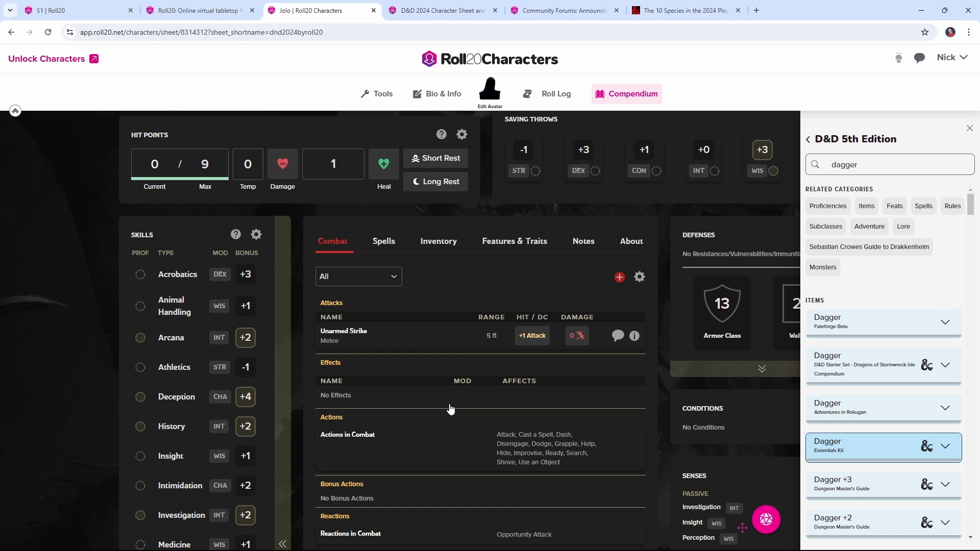
left_click(437, 244)
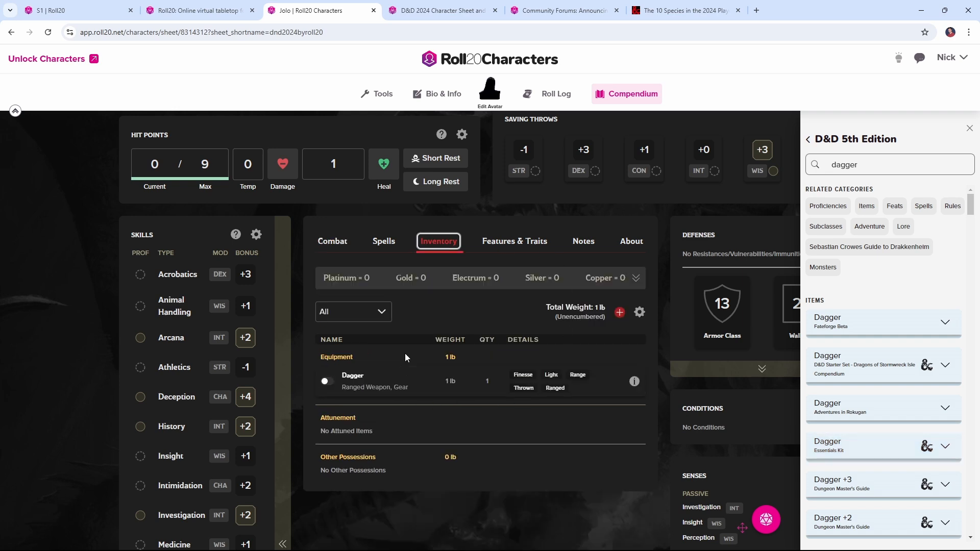
left_click(326, 386)
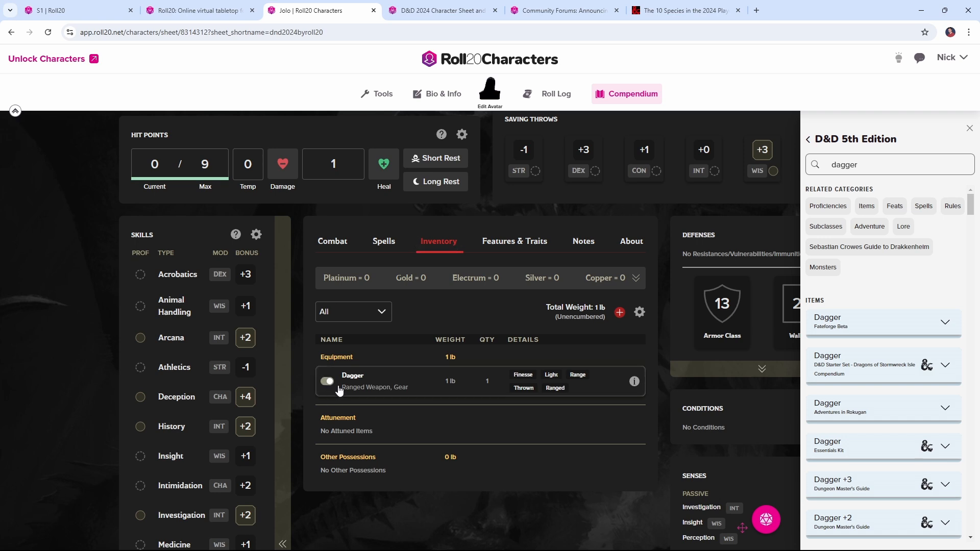
Roll the attack and the damage for Dagger (Finesse), and close the roll log
left_click(338, 244)
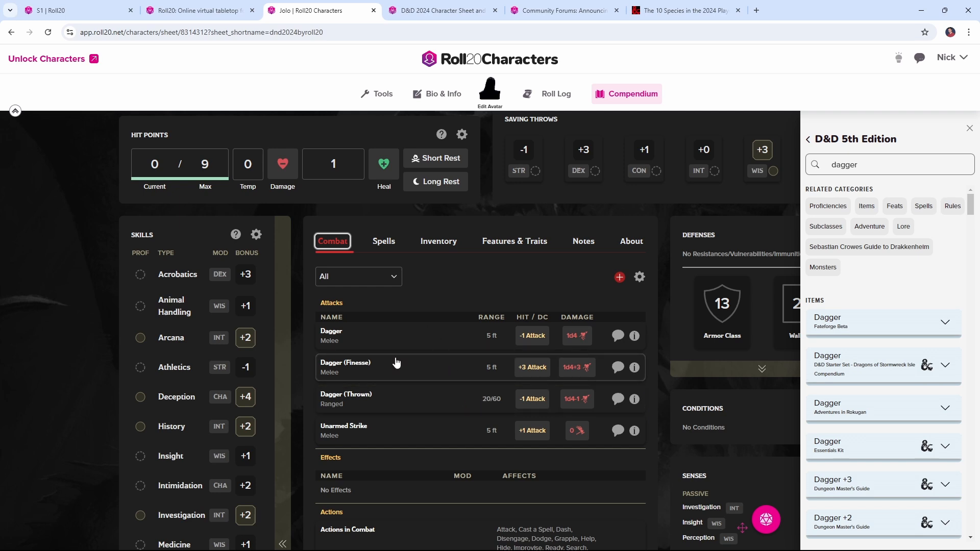
left_click(359, 374)
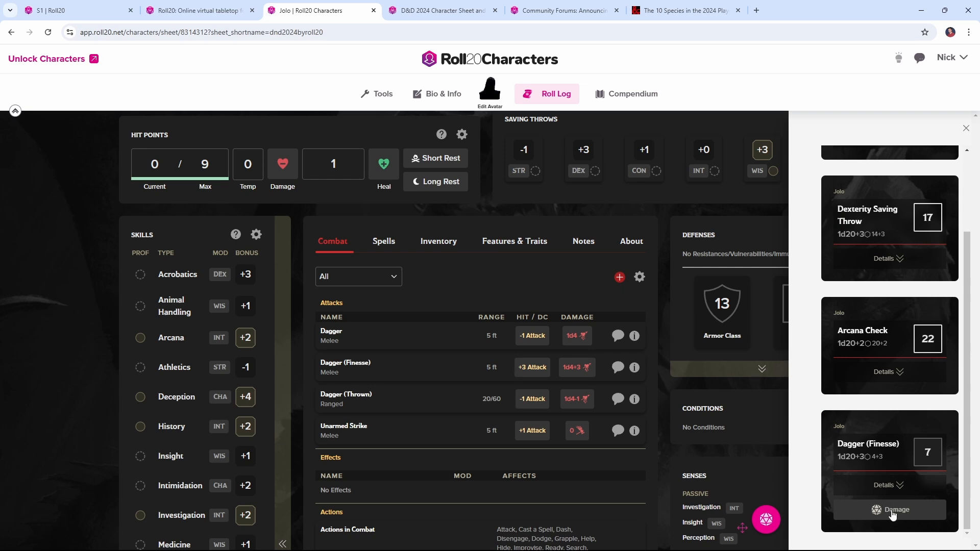
left_click(573, 375)
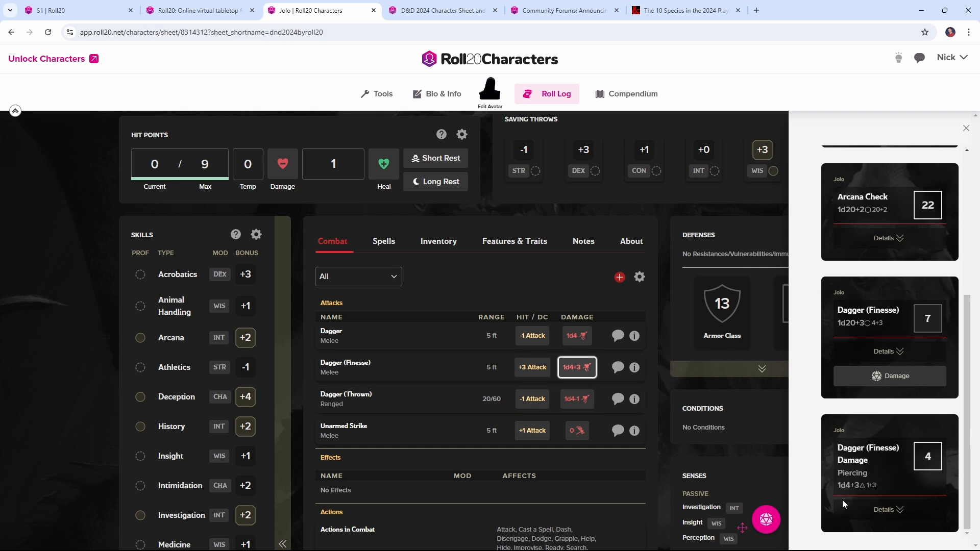
key("Escape")
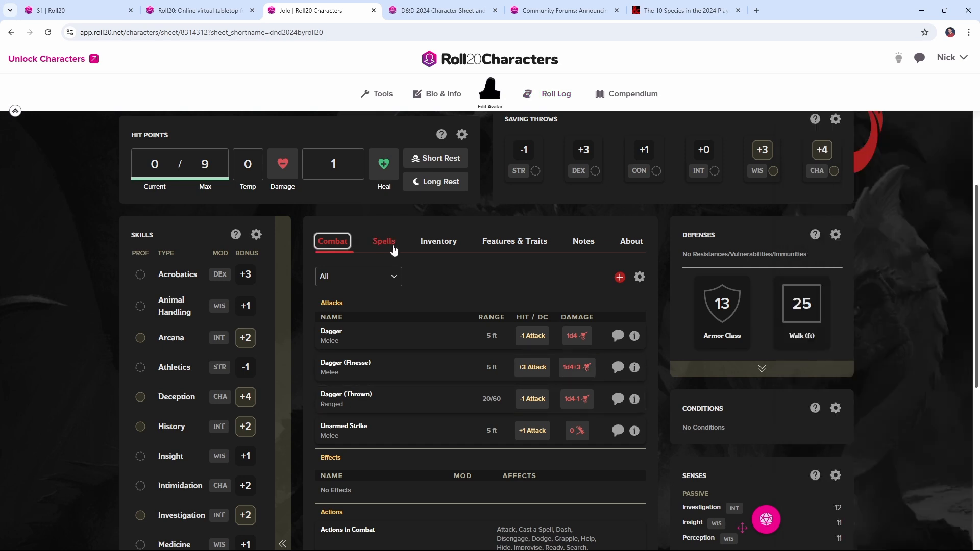
Look through the sheet's spells, inventory, features and traits, notes, and background and characteristics sections
left_click(384, 241)
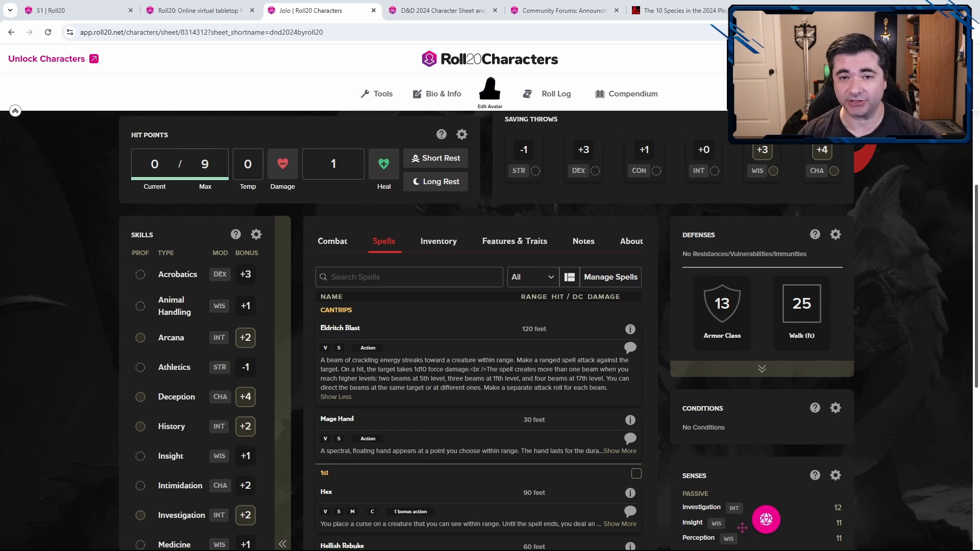
left_click(442, 248)
left_click(514, 247)
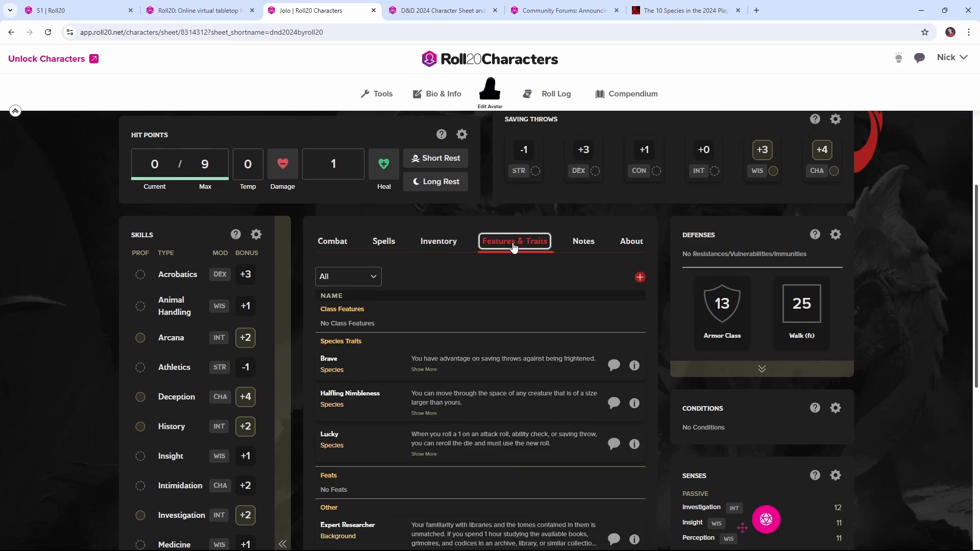
left_click(591, 243)
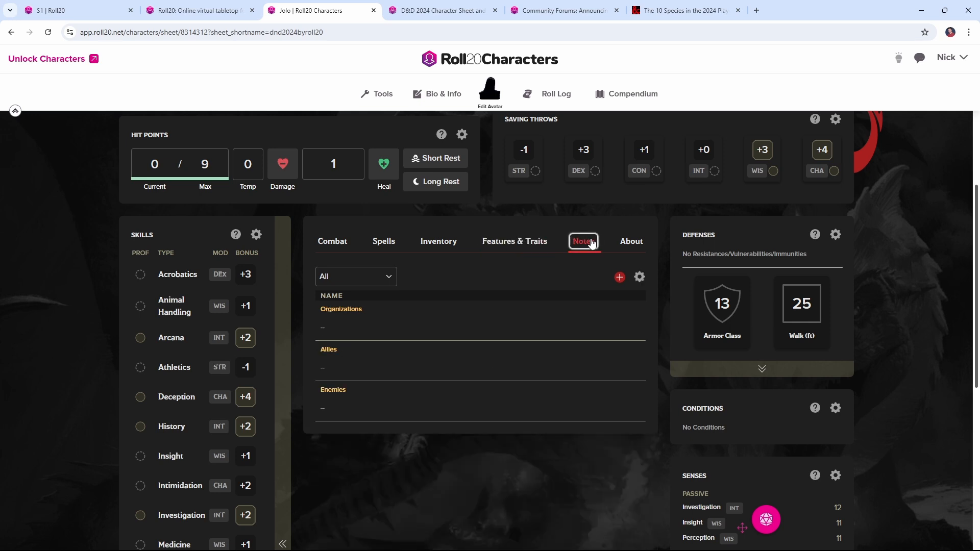
left_click(629, 245)
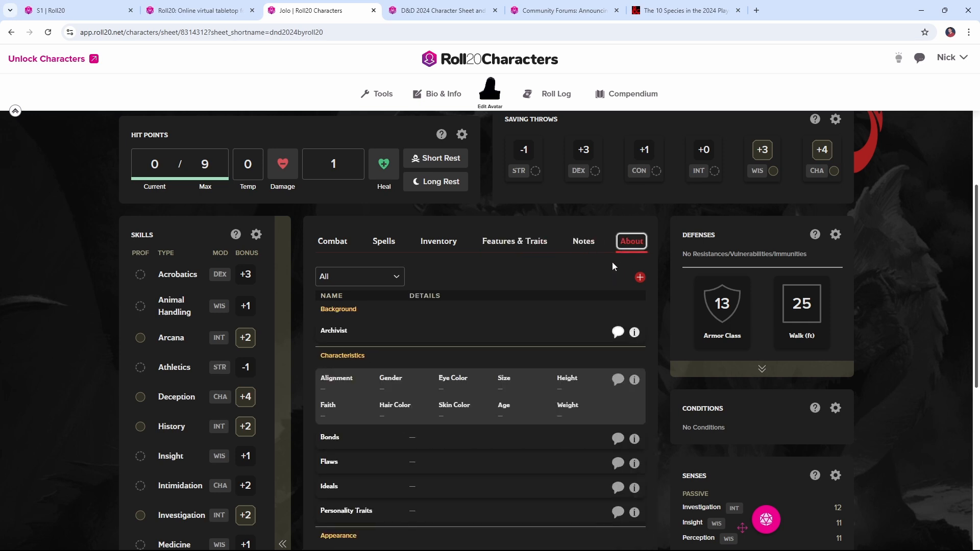
scroll(583, 295, "down", 2)
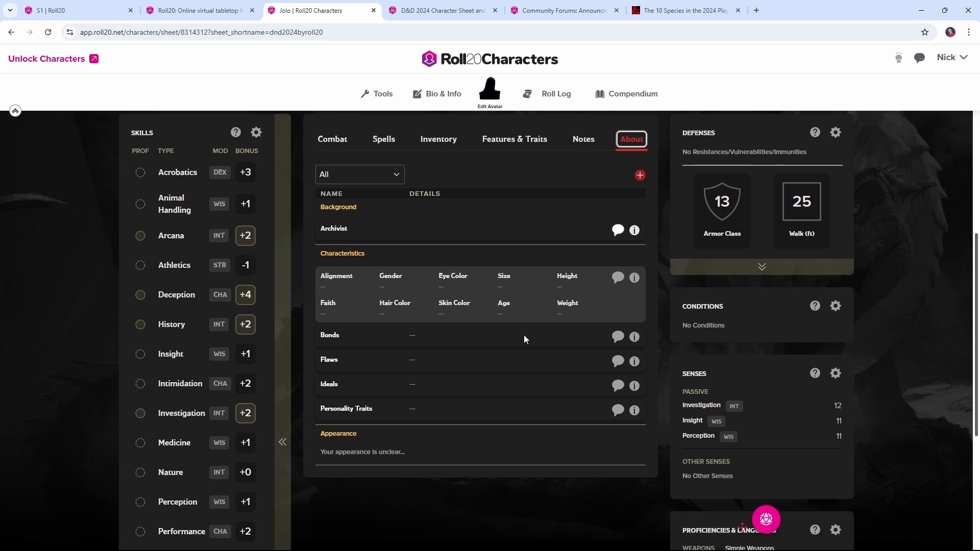
scroll(524, 335, "up", 2)
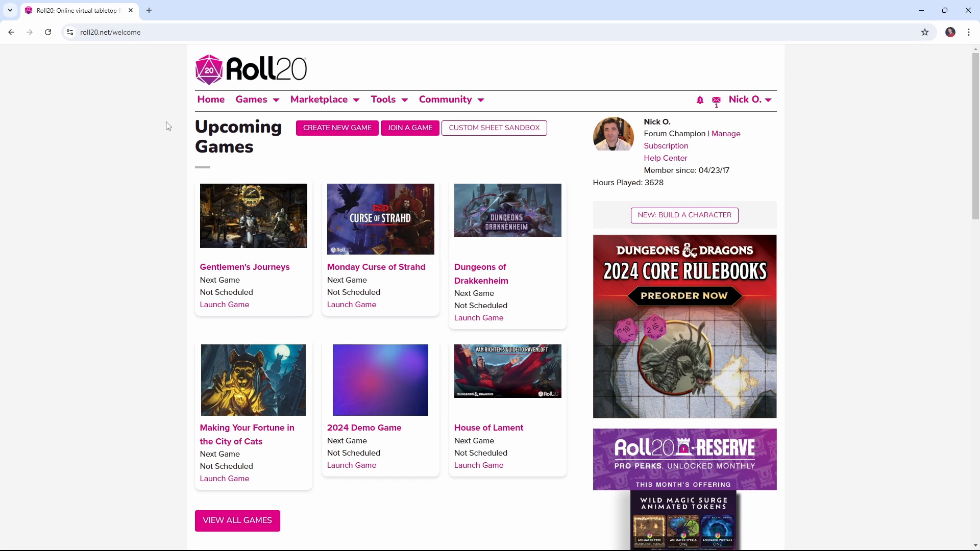
Create a new game named "2024 Beta Sheet" that uses the Beta: D&D 5E (2024) character sheet
left_click(361, 131)
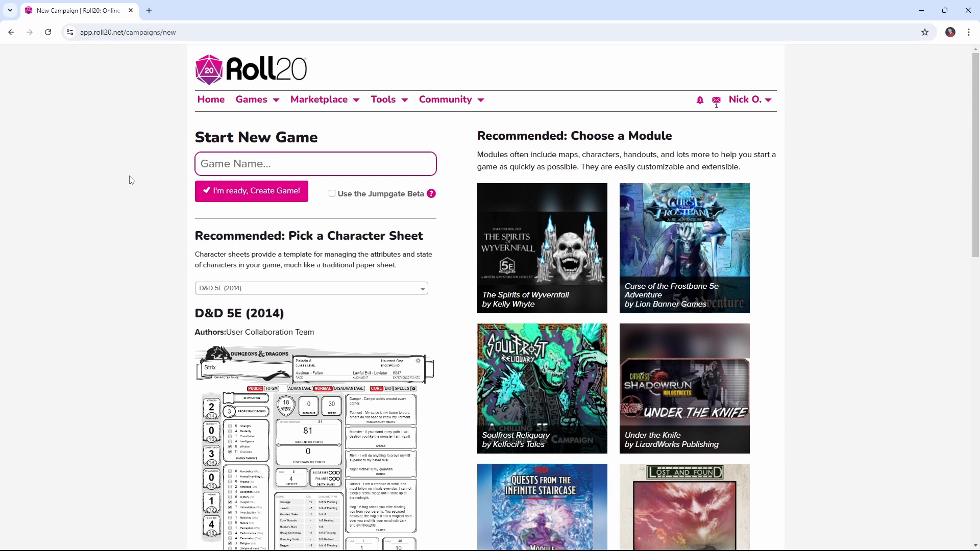
type("2024 Beta Sheet")
left_click(258, 288)
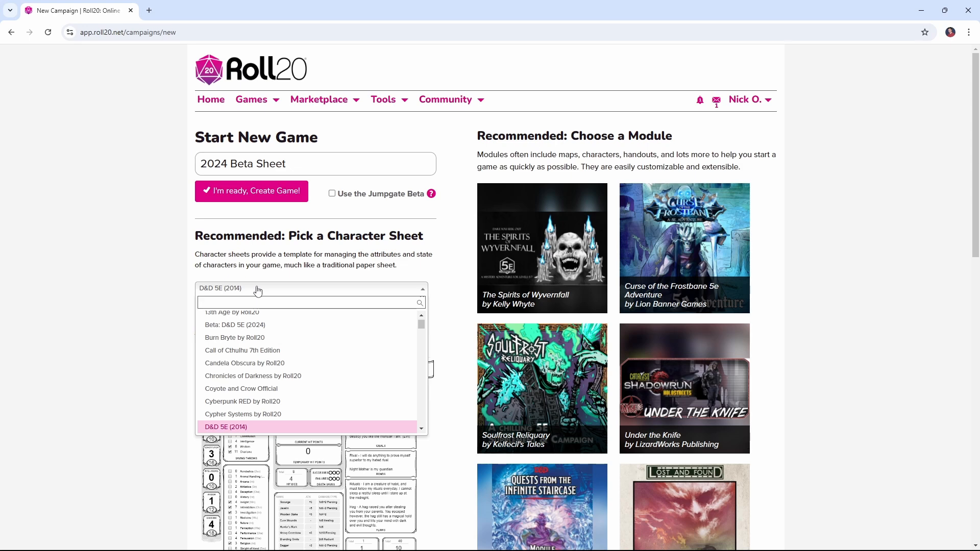
type("beta")
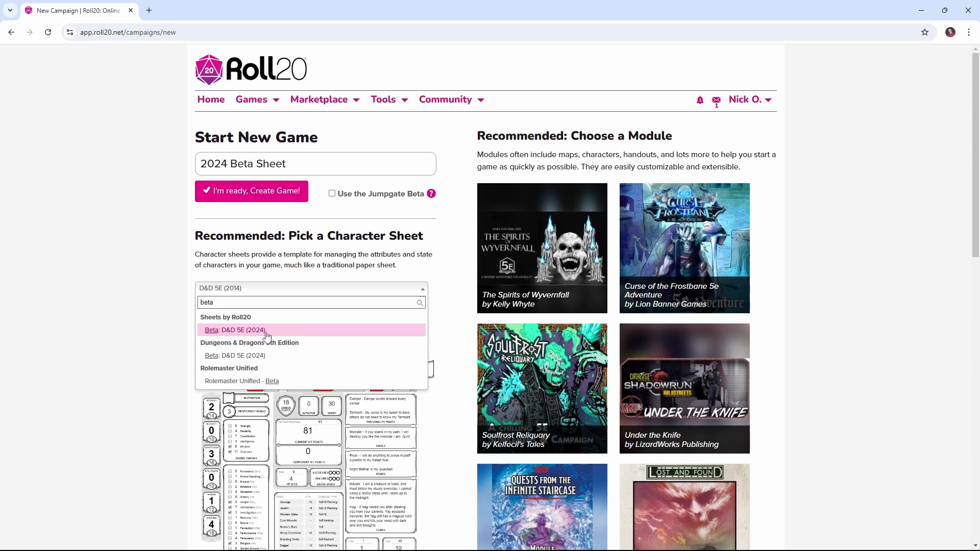
left_click(266, 336)
left_click(252, 190)
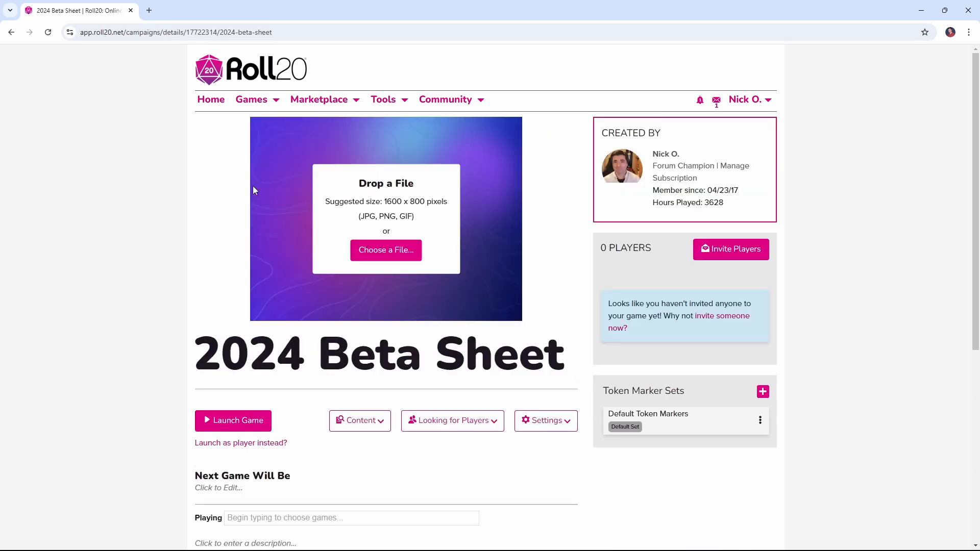
Launch the 2024 Beta Sheet game, and find Jolo among the saved characters in Roll20 Characters, dismissing the feedback survey
left_click(217, 424)
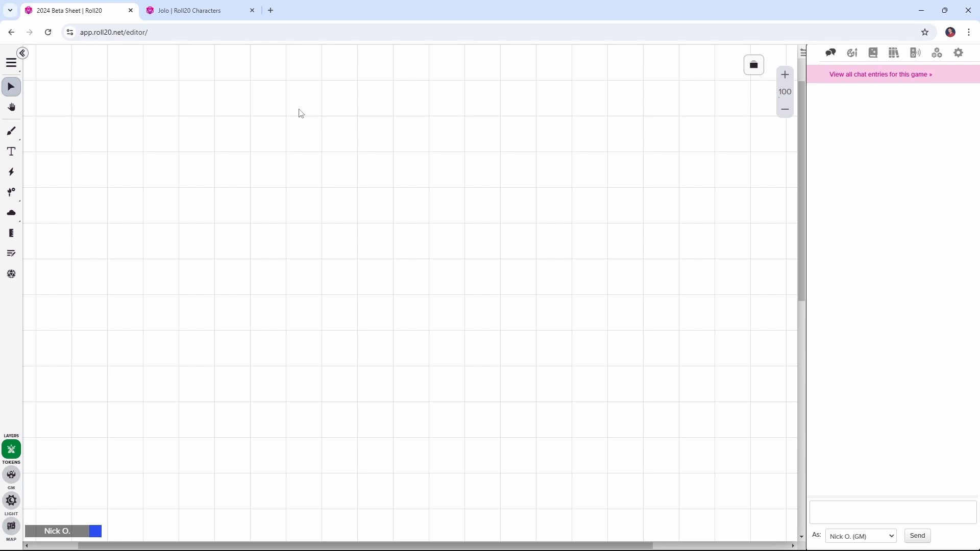
left_click(222, 14)
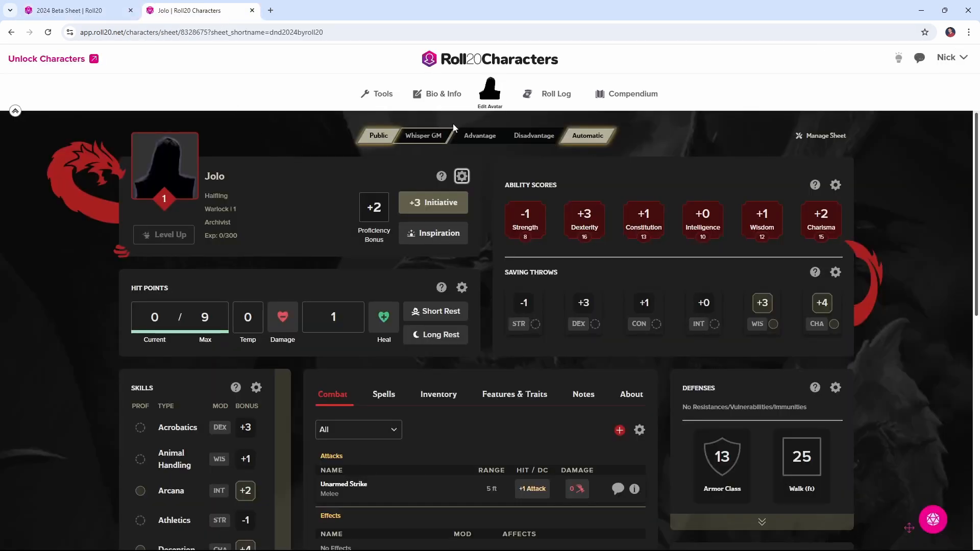
left_click(481, 62)
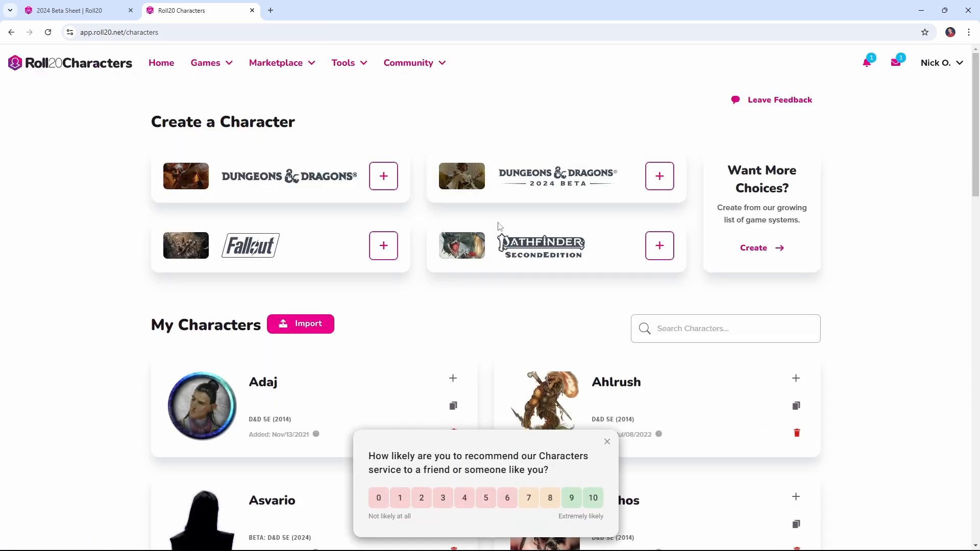
scroll(692, 189, "down", 6)
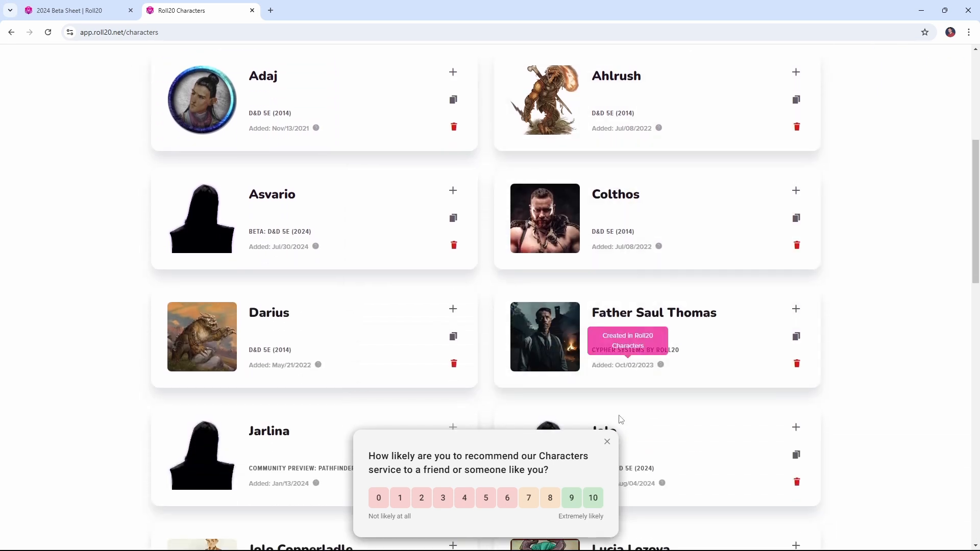
left_click(608, 443)
scroll(695, 138, "down", 2)
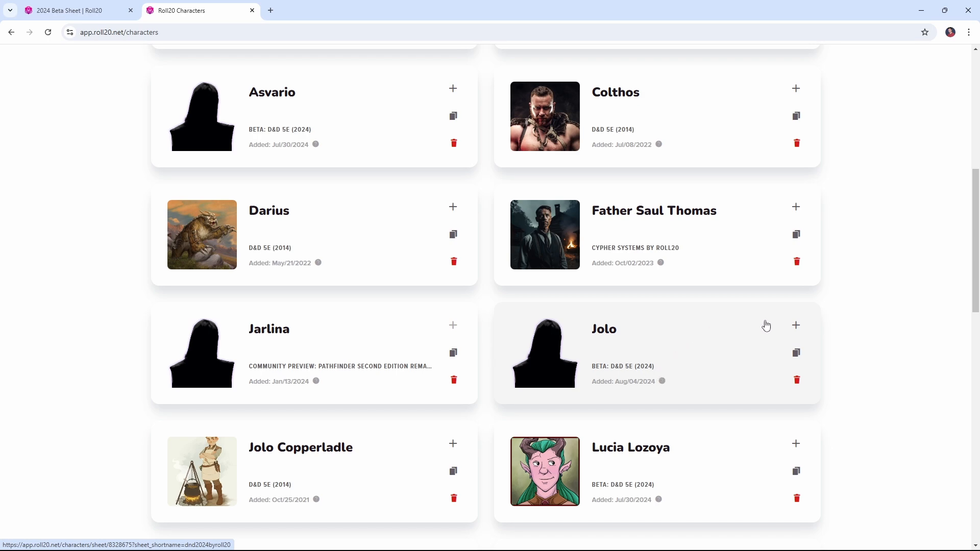
Add the character Jolo to the 2024 Beta Sheet game
left_click(796, 327)
left_click(591, 244)
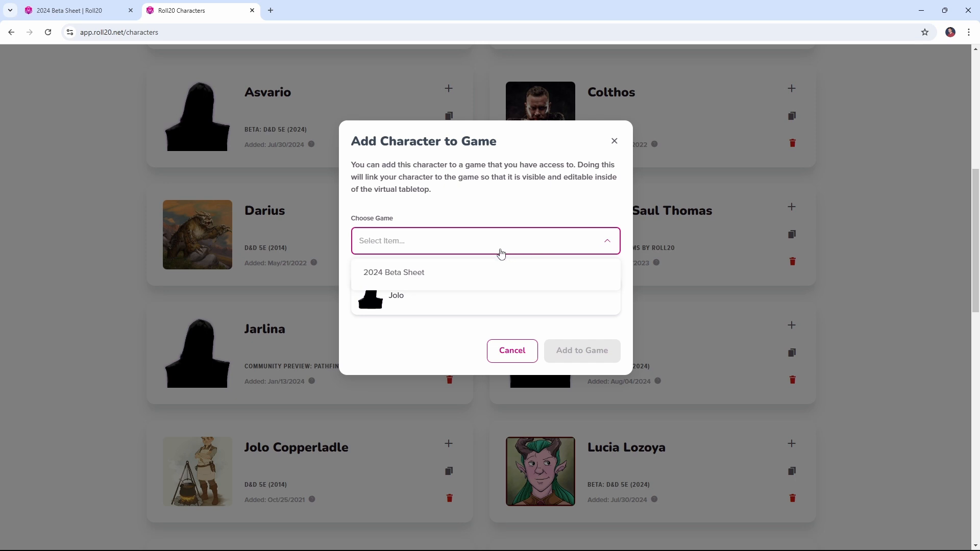
left_click(417, 273)
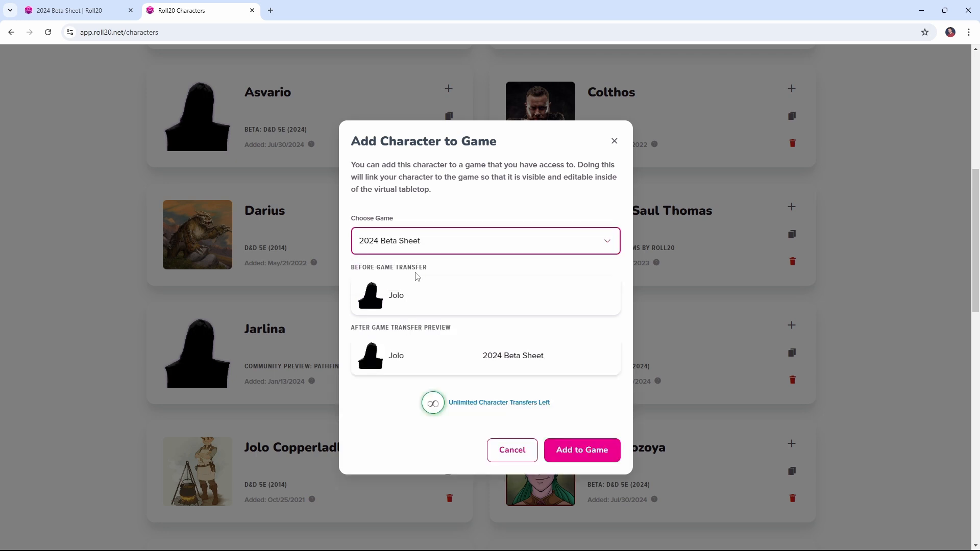
left_click(590, 455)
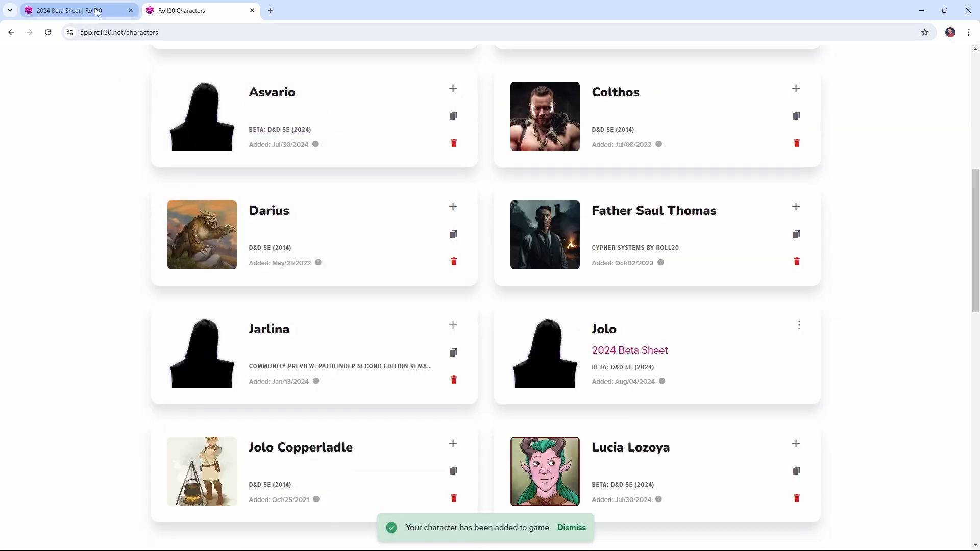
Switch back to the running game, open Jolo's sheet from the journal and widen its window
left_click(97, 11)
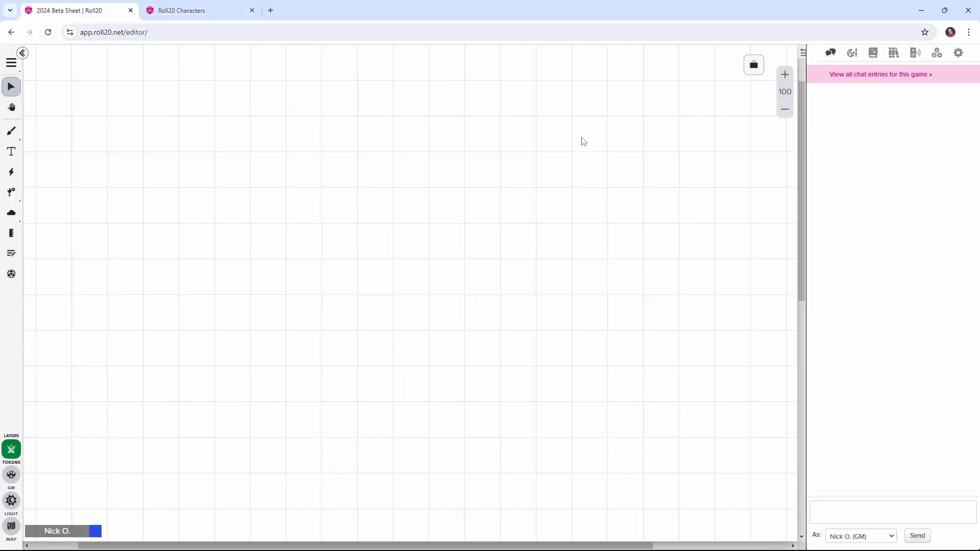
left_click(874, 53)
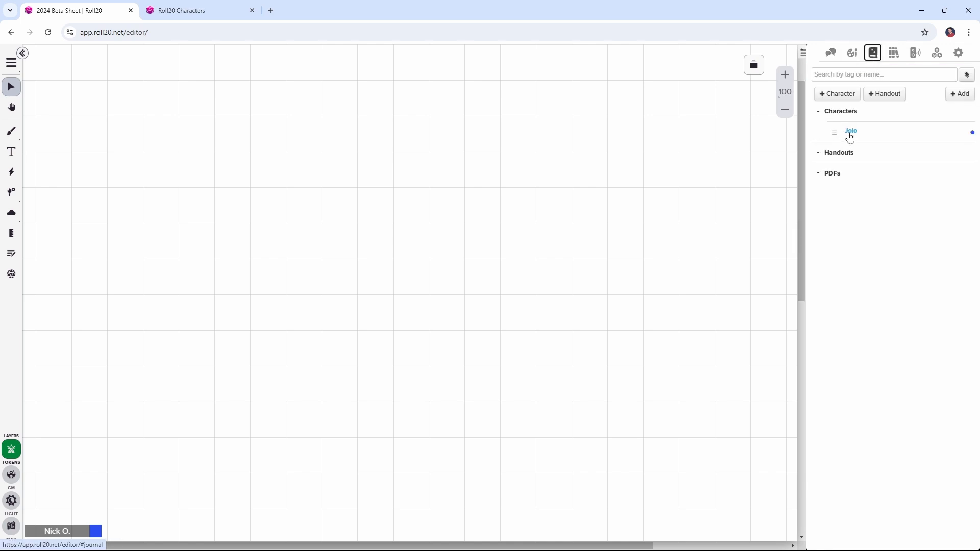
left_click(847, 132)
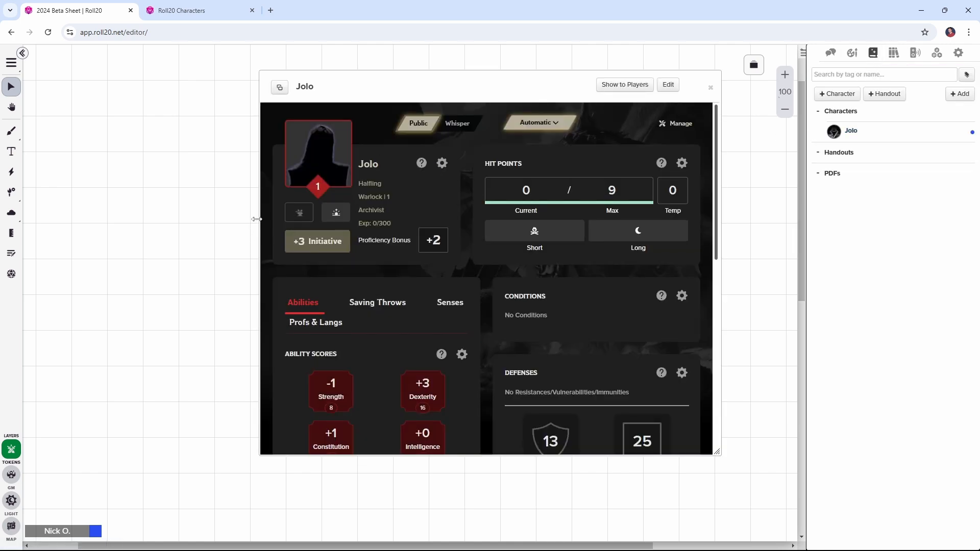
left_click_drag(256, 219, 50, 209)
Look over Jolo's ability scores, saving throws and hit points in the game, and minimize the sheet window
scroll(361, 199, "down", 5)
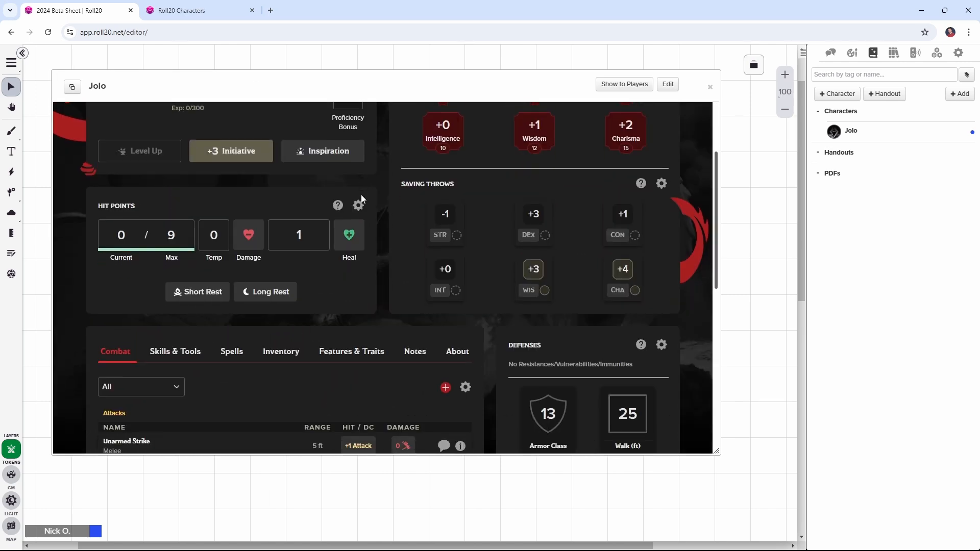
scroll(362, 200, "up", 4)
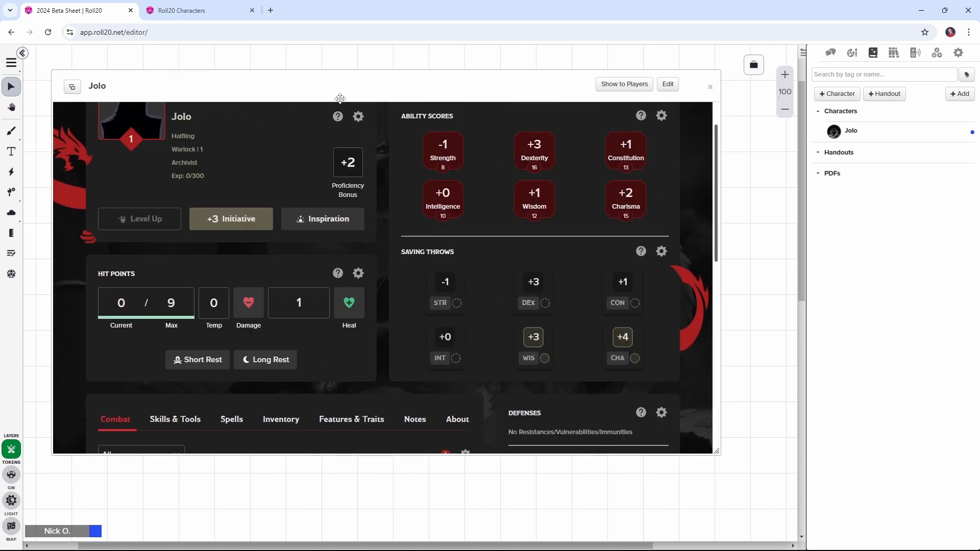
scroll(331, 102, "up", 1)
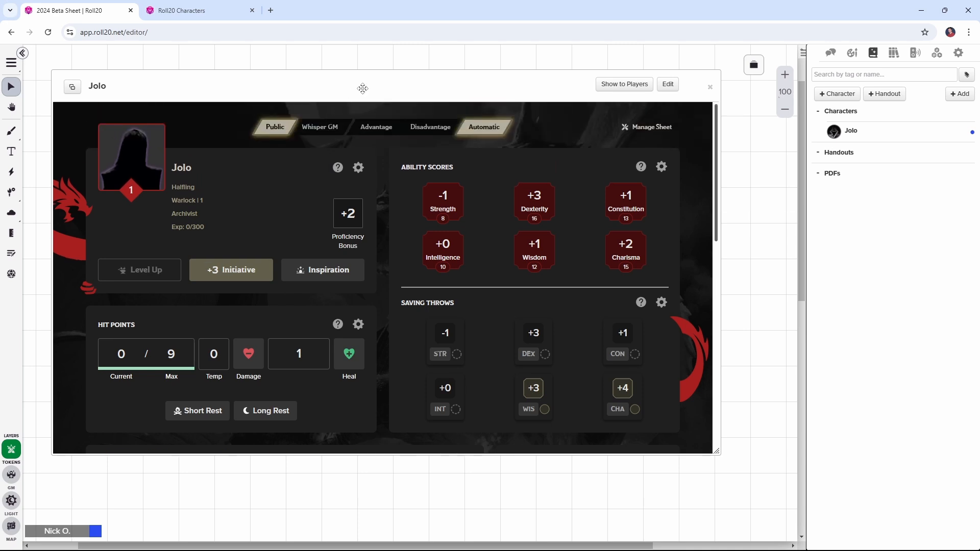
double_click(363, 89)
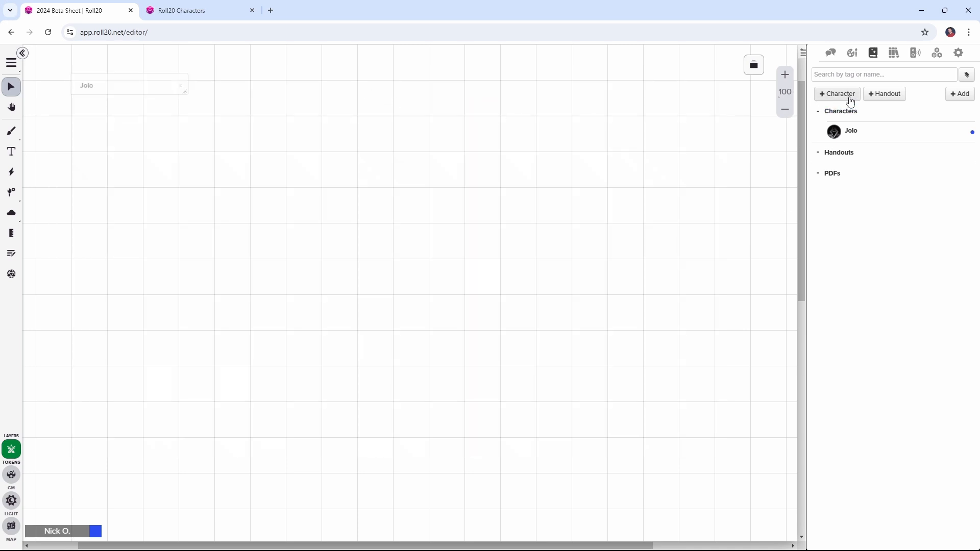
Create and save a new character with its generated name, and view the sheet's character-building options before closing it
left_click(851, 102)
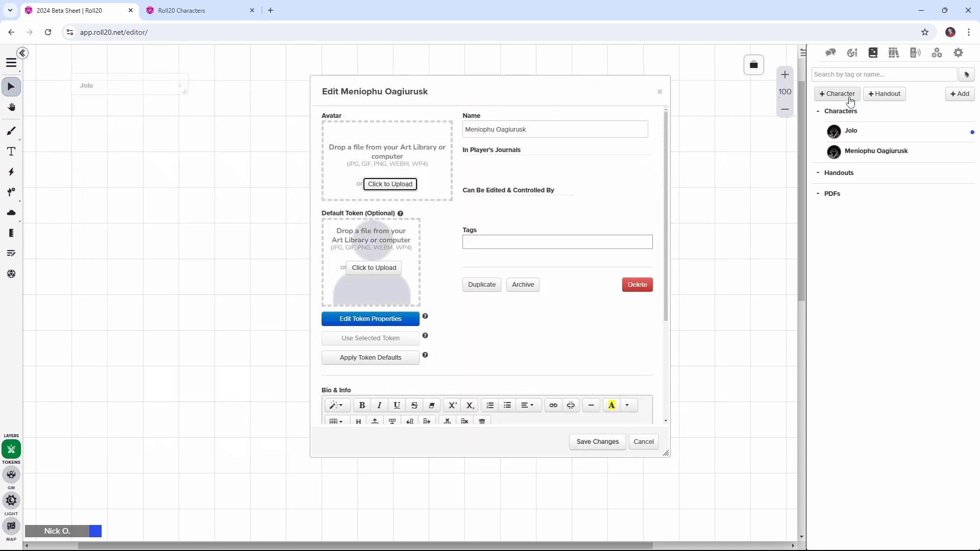
left_click(601, 443)
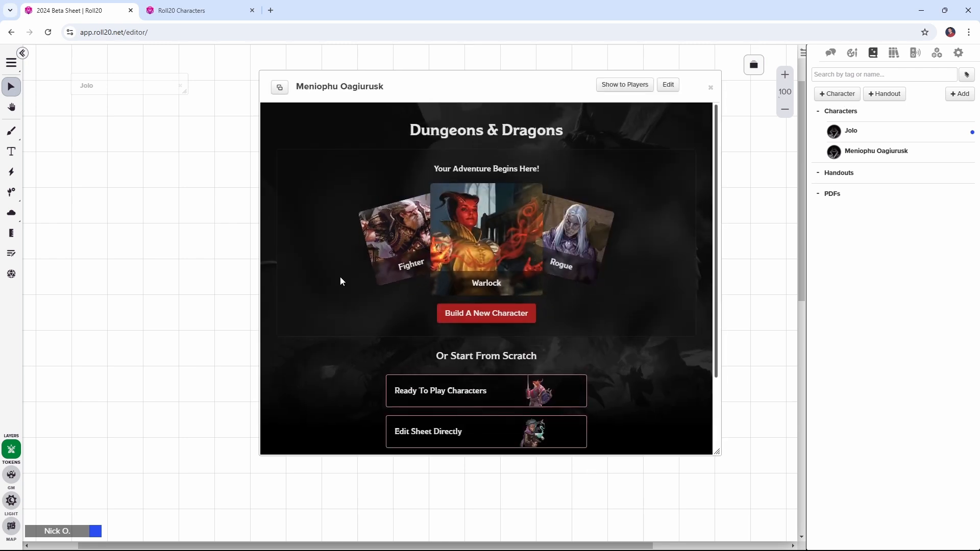
scroll(352, 271, "down", 1)
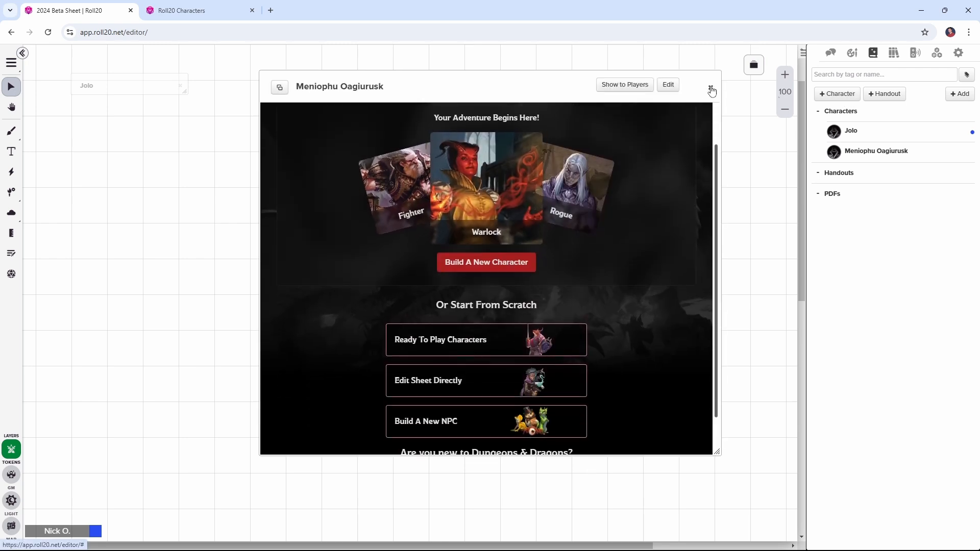
left_click(711, 89)
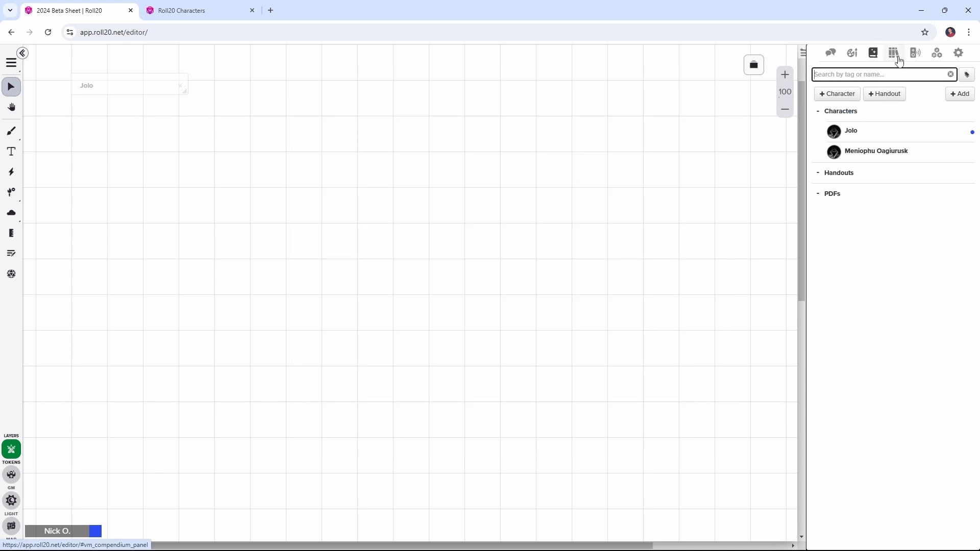
Search the game's compendium for "zombie", limit the results to monsters, and place the Monster Manual Zombie on the map
left_click(899, 60)
left_click(893, 108)
type("zombie")
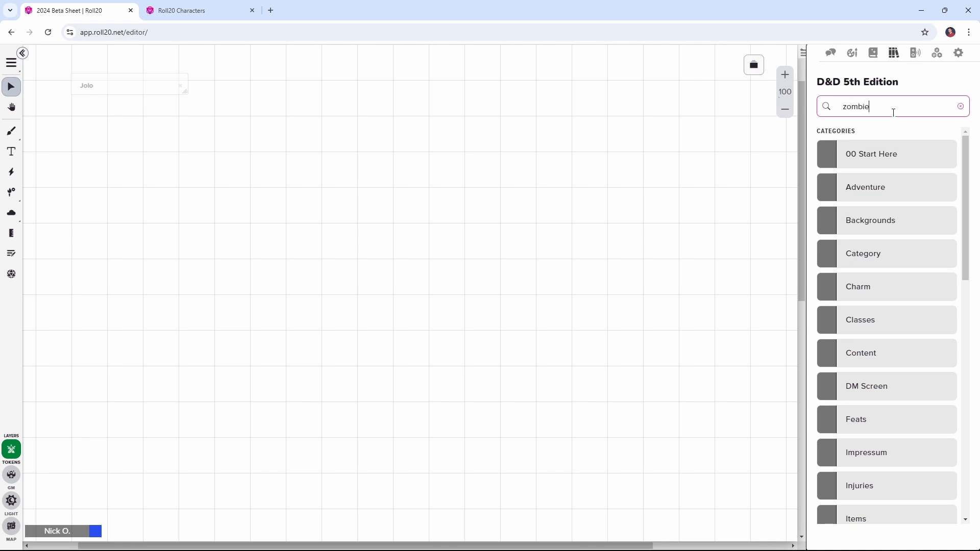
key("Return")
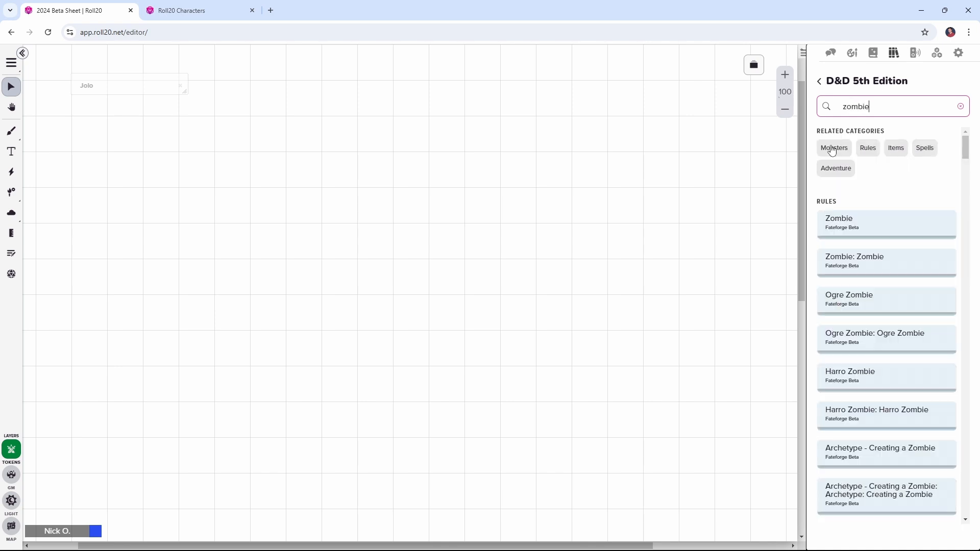
left_click(834, 148)
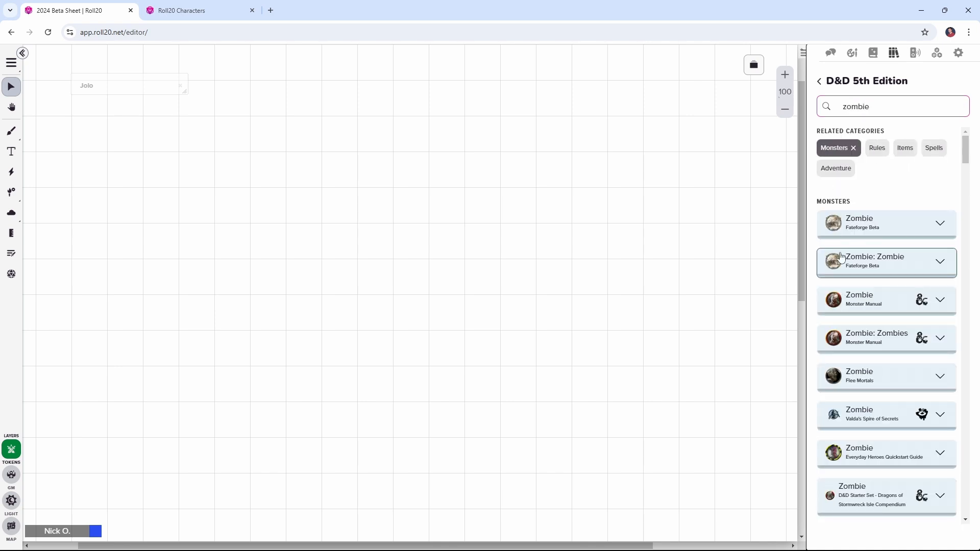
left_click_drag(847, 301, 315, 243)
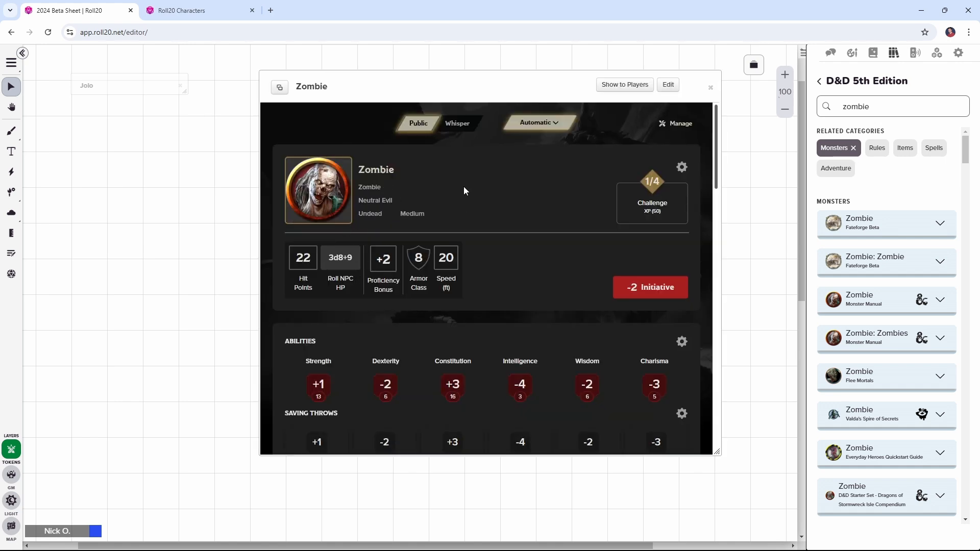
Roll a Strength check for the Zombie, and roll its initiative with the turn order tracker open
scroll(464, 191, "down", 2)
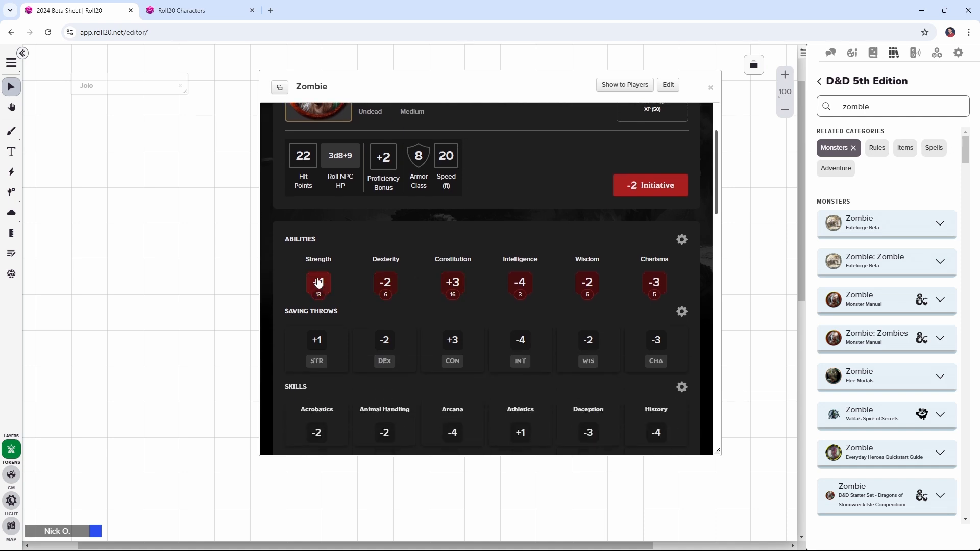
left_click(318, 283)
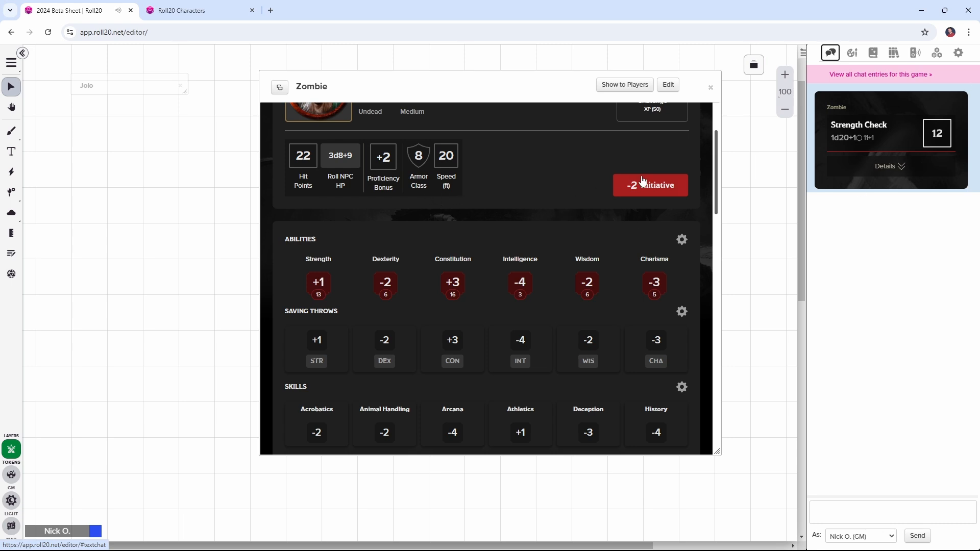
left_click(11, 255)
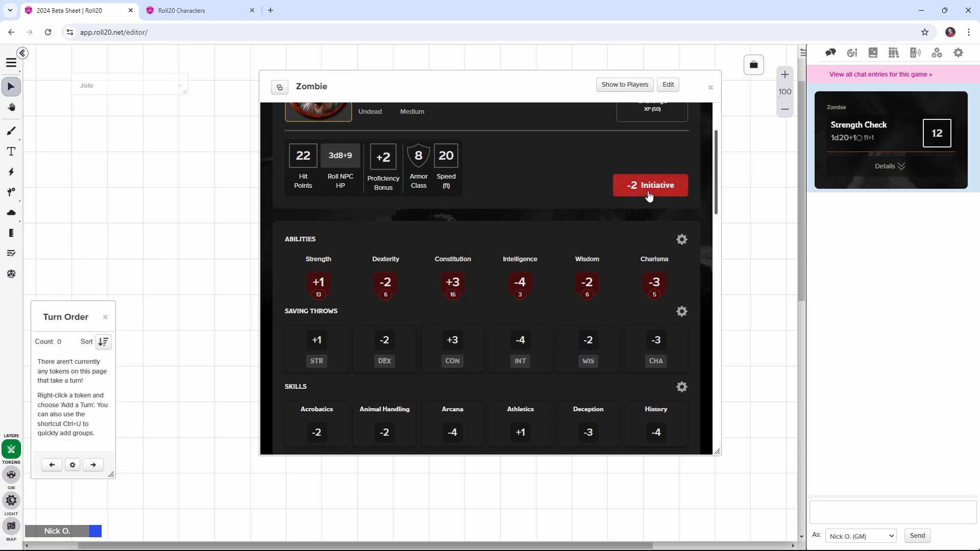
left_click(649, 196)
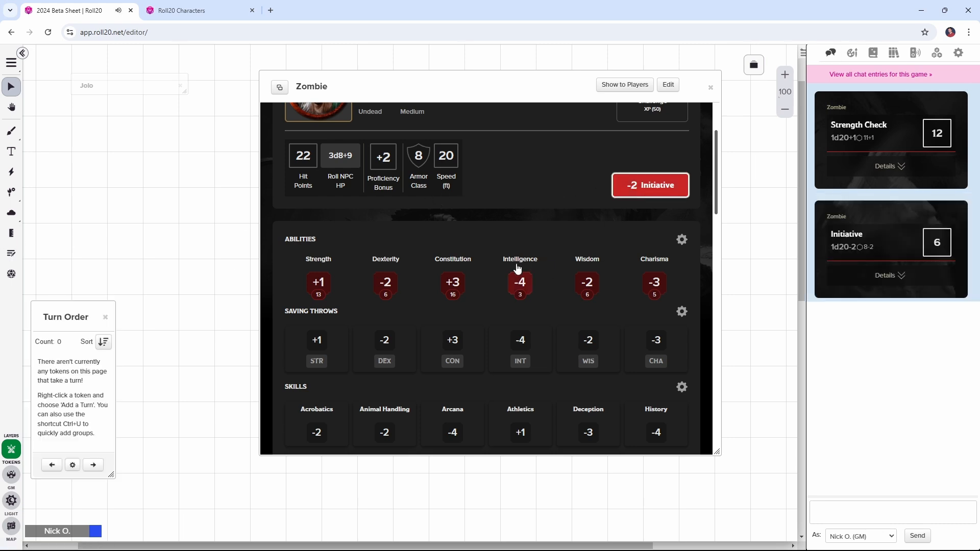
Collapse the Zombie's full skills list on its sheet
scroll(535, 247, "down", 3)
scroll(535, 248, "down", 1)
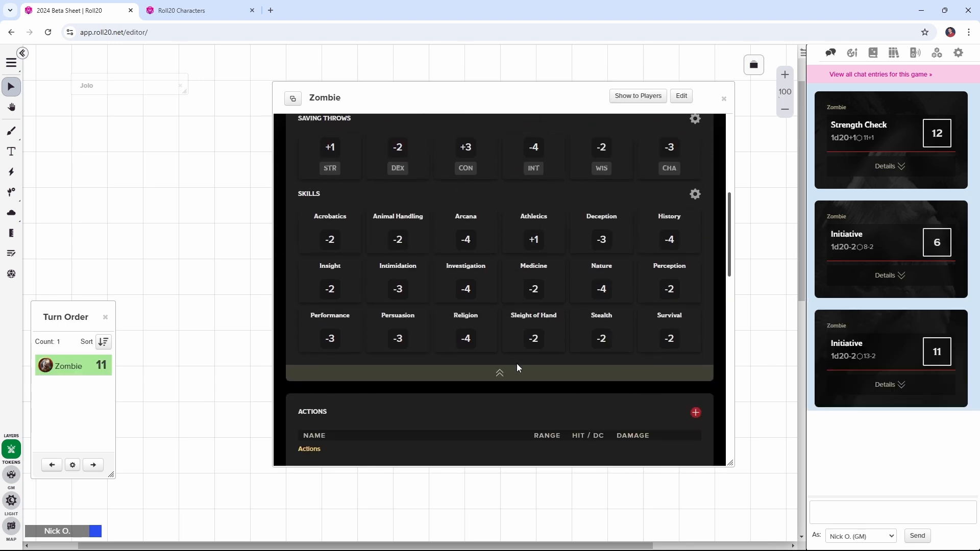
left_click(500, 373)
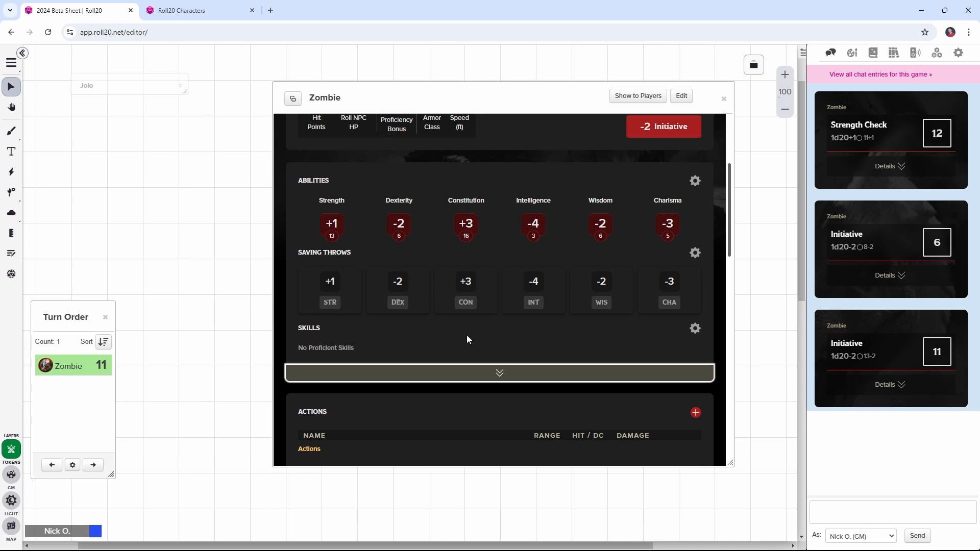
Roll the attack and the damage for the Zombie's Slam action
scroll(467, 337, "down", 2)
scroll(467, 335, "down", 1)
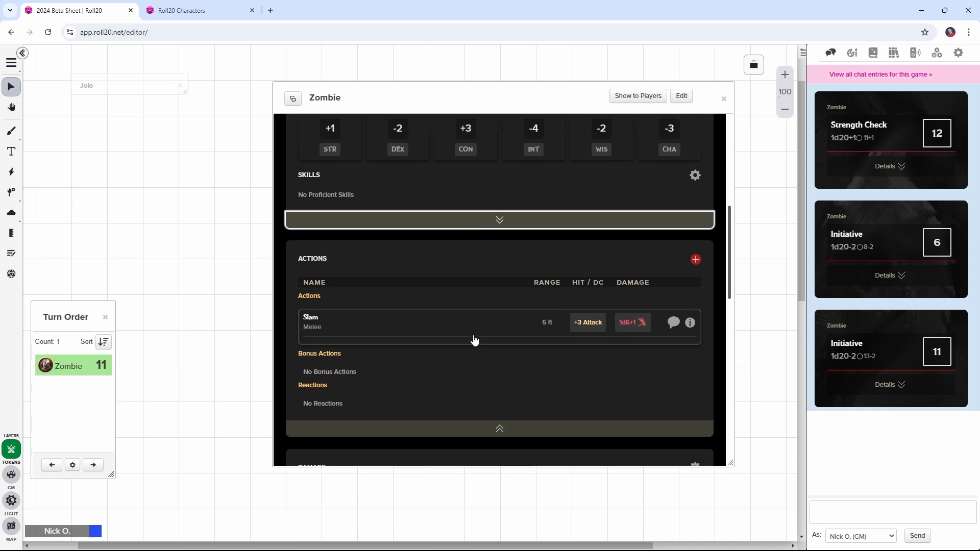
left_click(583, 326)
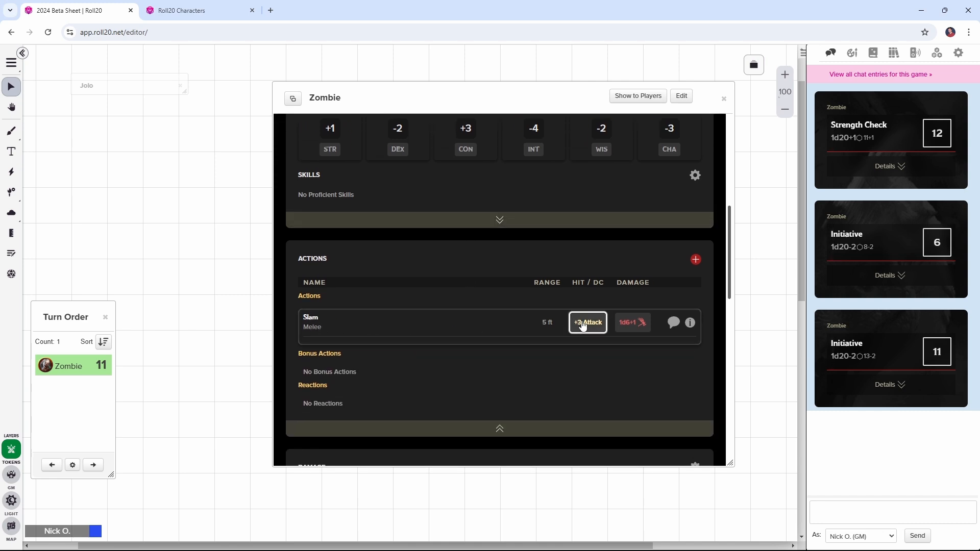
left_click(646, 325)
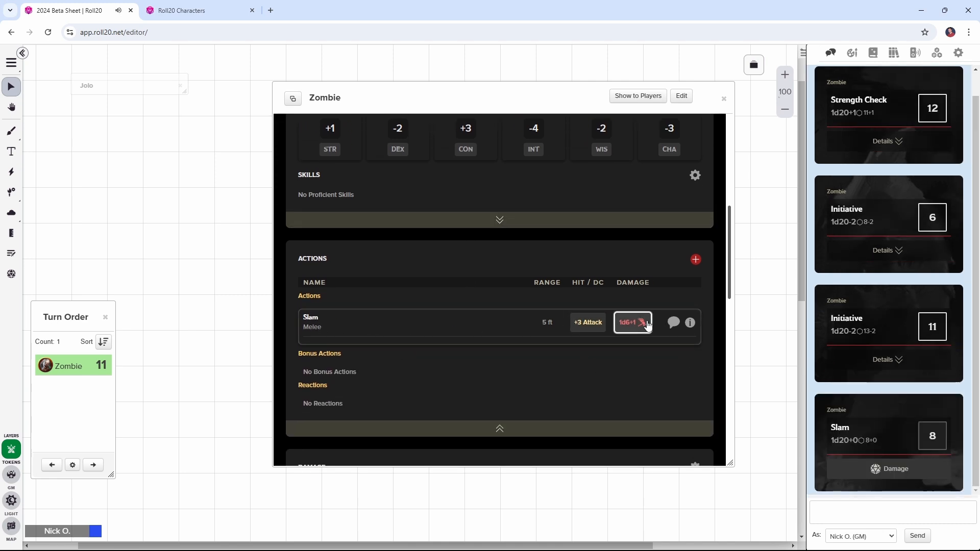
Look through the Zombie's damage and condition immunities, senses, languages, special actions and spells
scroll(368, 265, "down", 4)
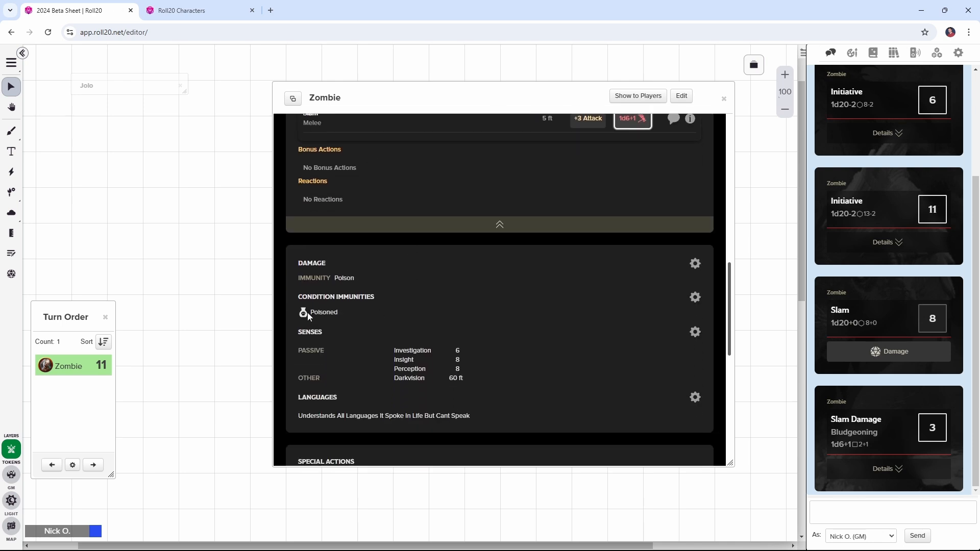
scroll(494, 316, "down", 1)
scroll(428, 343, "down", 1)
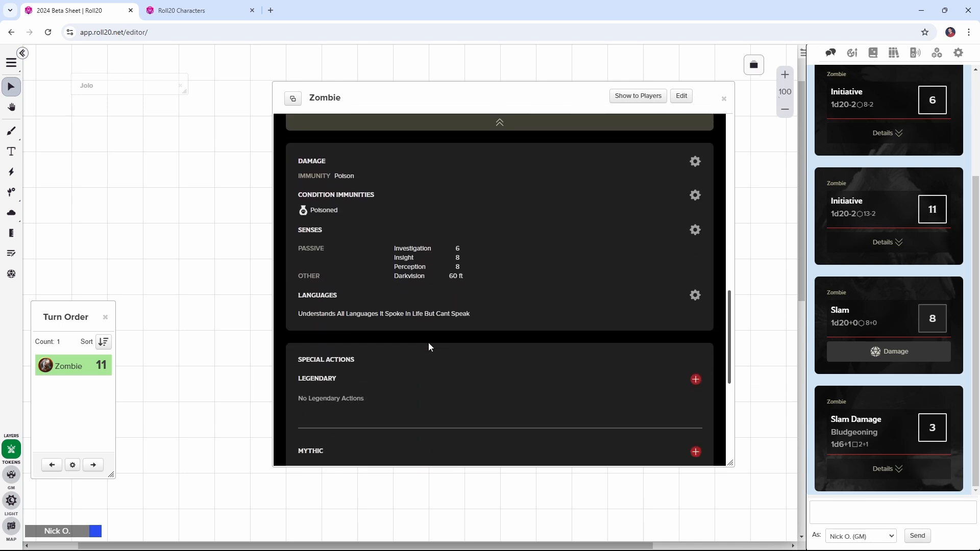
scroll(444, 340, "down", 3)
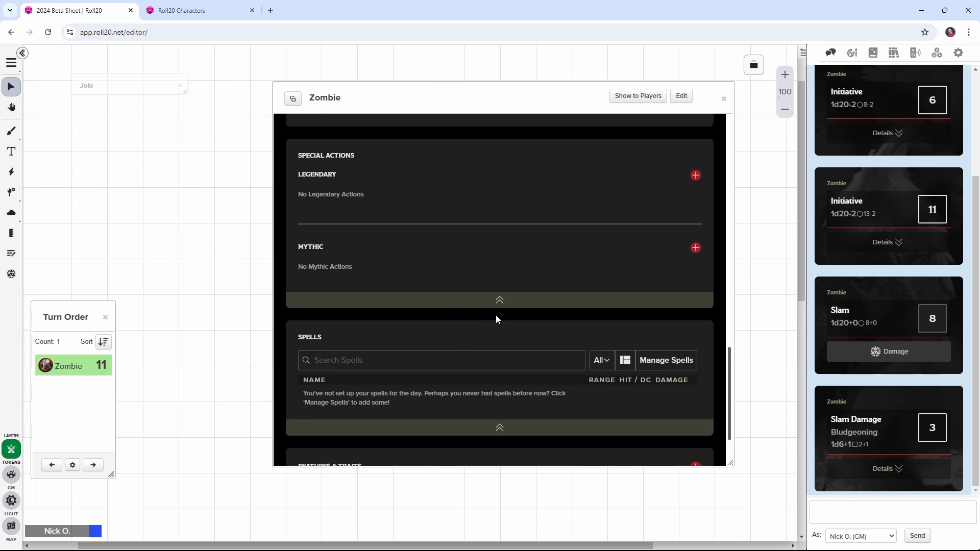
Collapse the Special Actions, Spells, and Features & Traits sections on the Zombie's sheet
left_click(504, 306)
left_click(501, 355)
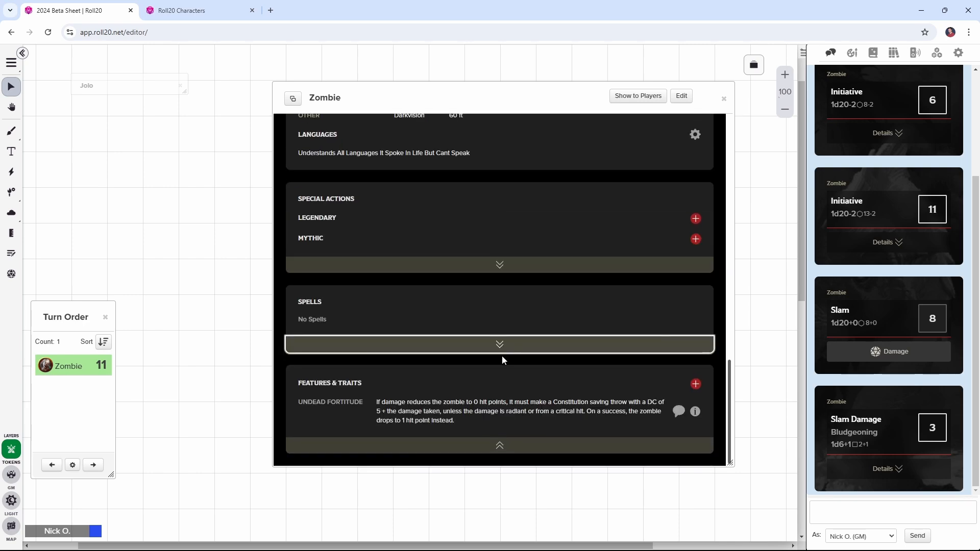
left_click(509, 452)
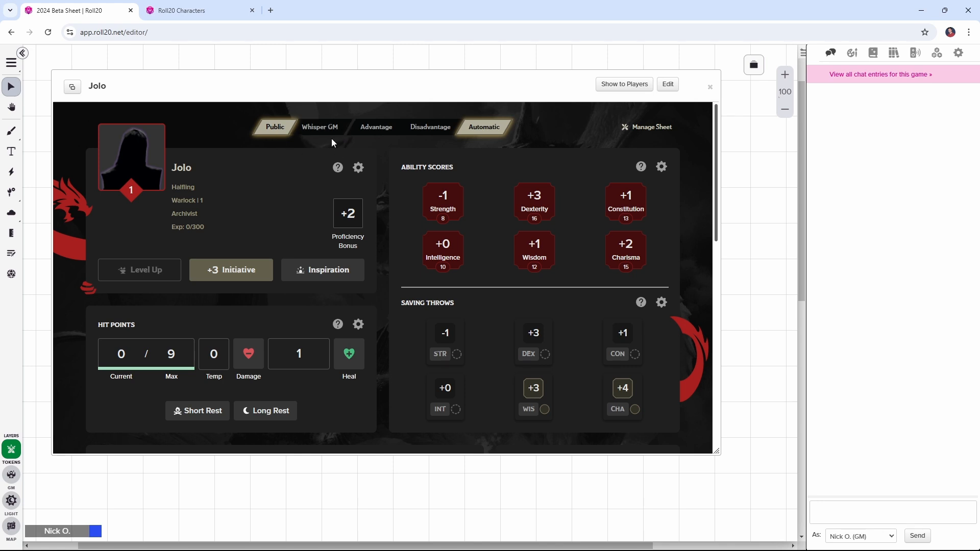
Roll a Dexterity check whispered to the GM from the Halfling Warlock's sheet, and set its rolls back to public
left_click(320, 131)
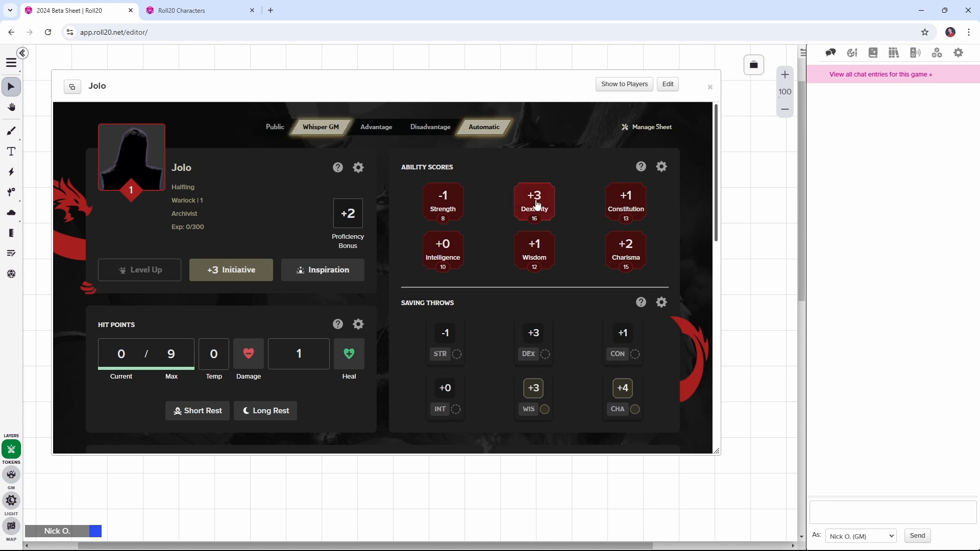
left_click(537, 204)
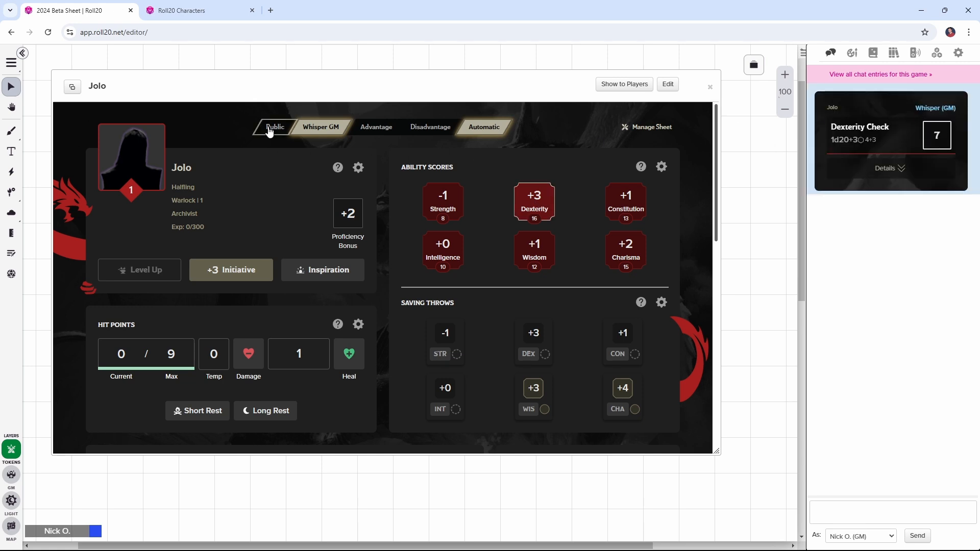
left_click(270, 131)
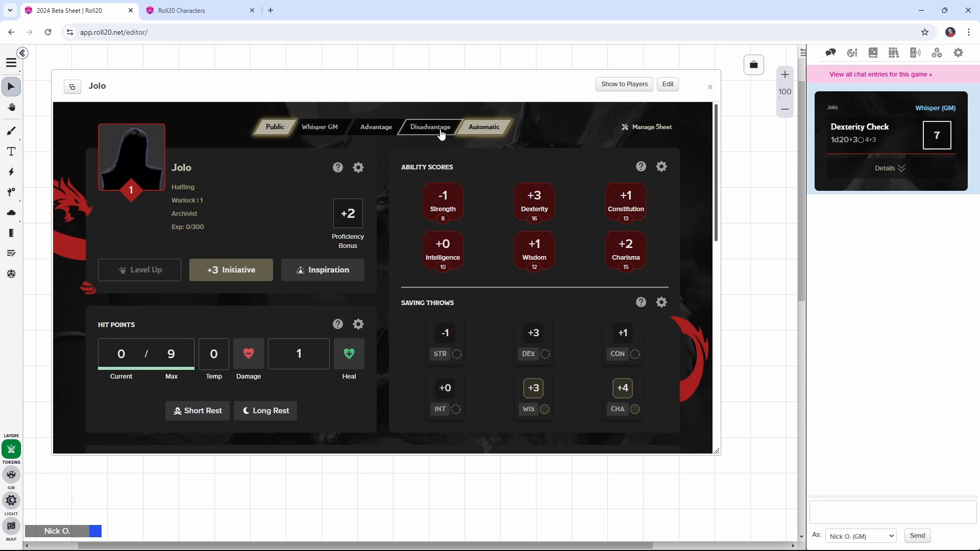
Roll a Wisdom check with advantage and a Dexterity check with disadvantage for the Halfling Warlock
left_click(378, 134)
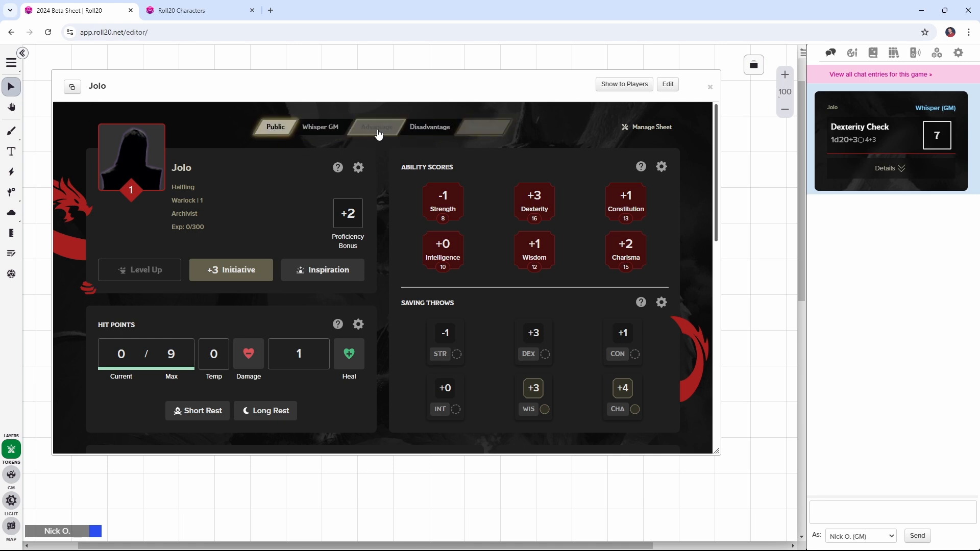
left_click(539, 246)
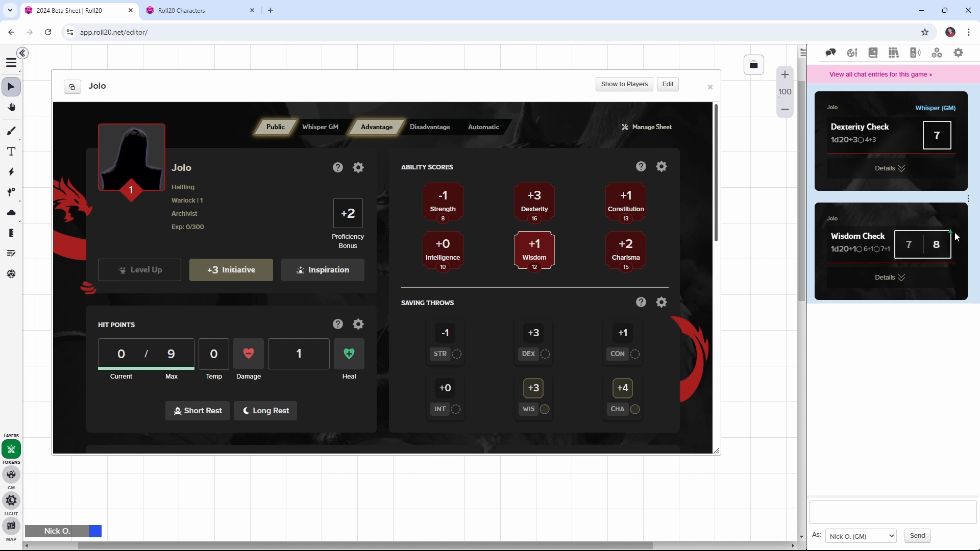
left_click(423, 129)
left_click(534, 199)
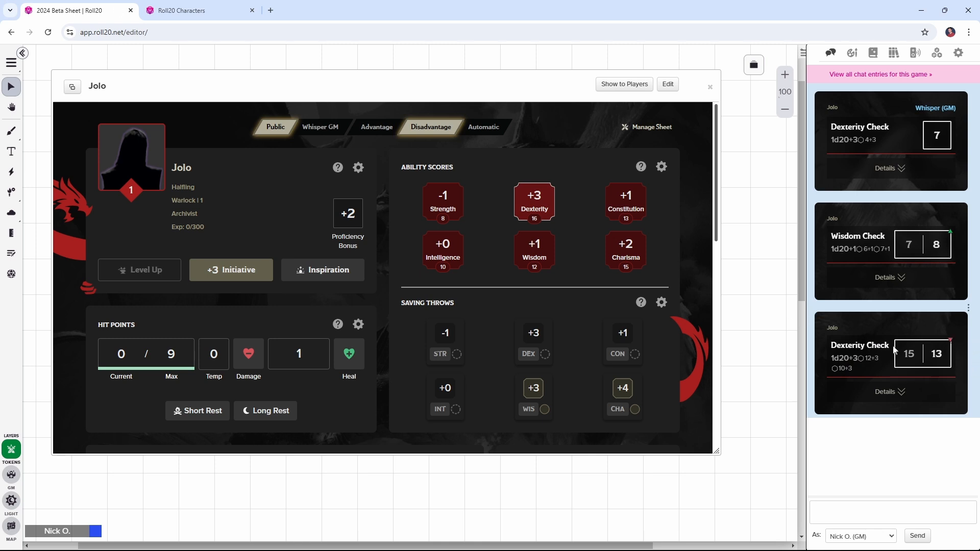
Open the Halfling Warlock's sheet settings and go from there to the D&D 2024 sheet feedback form
left_click(632, 128)
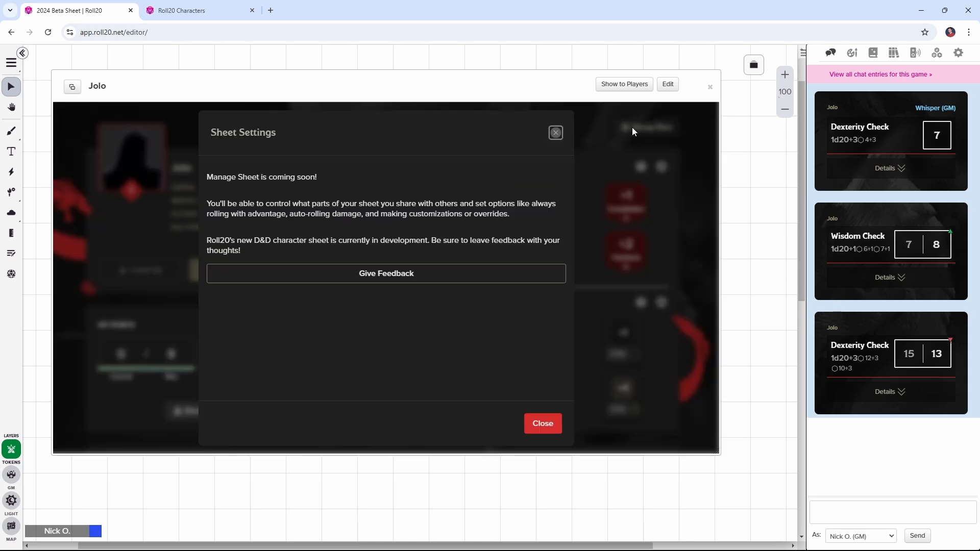
left_click(357, 277)
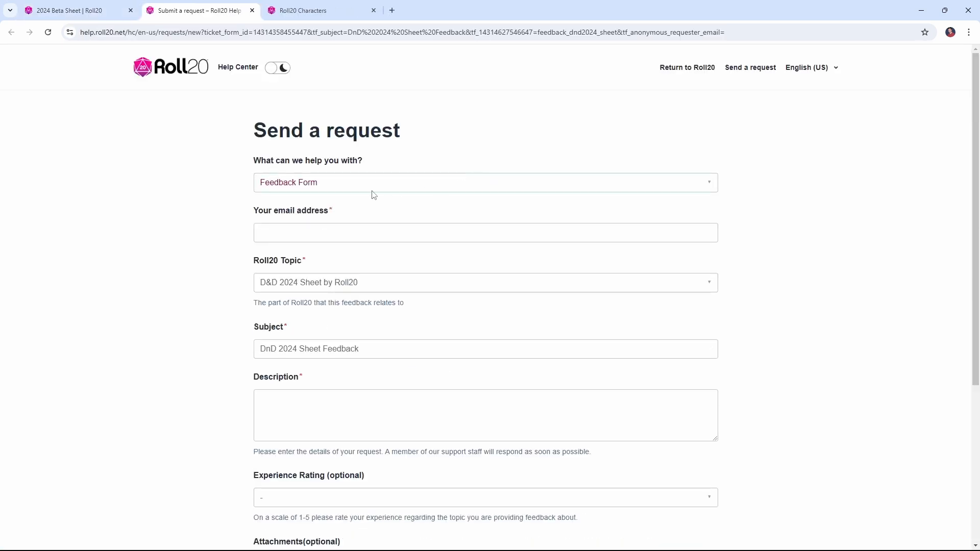